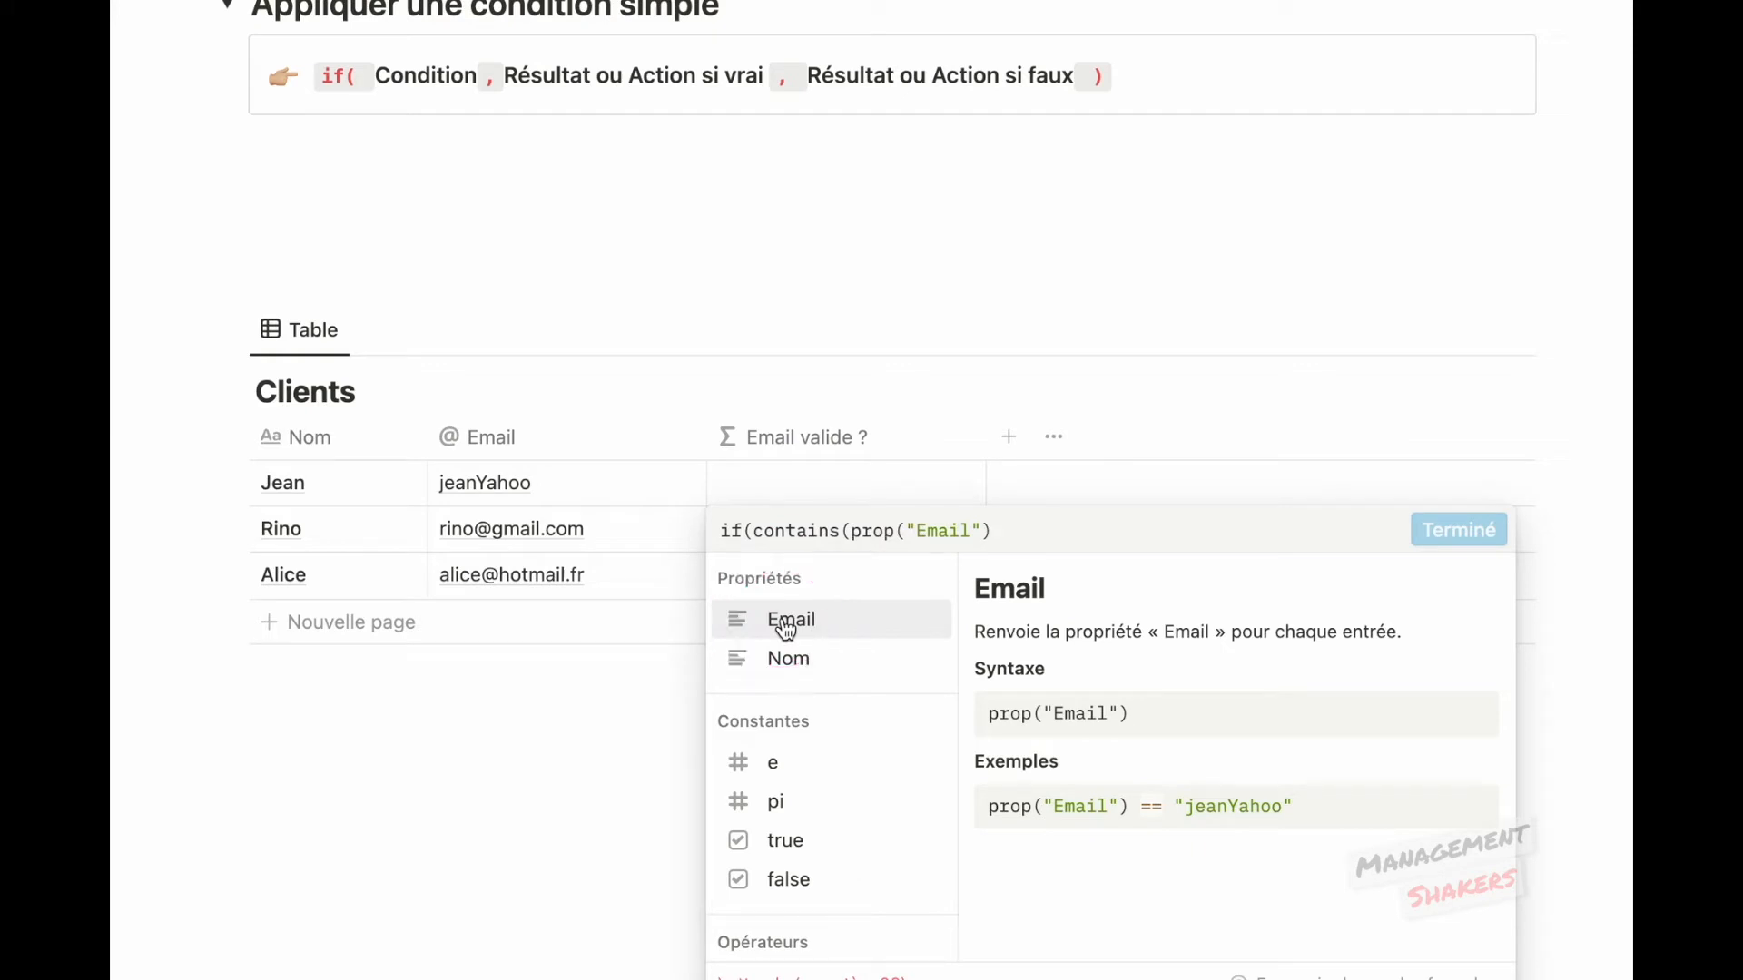
Step: Complete the contains condition in the "Email valide ?" formula so it checks the Email property for "@"
type(",\"@\"")
left_click(915, 612)
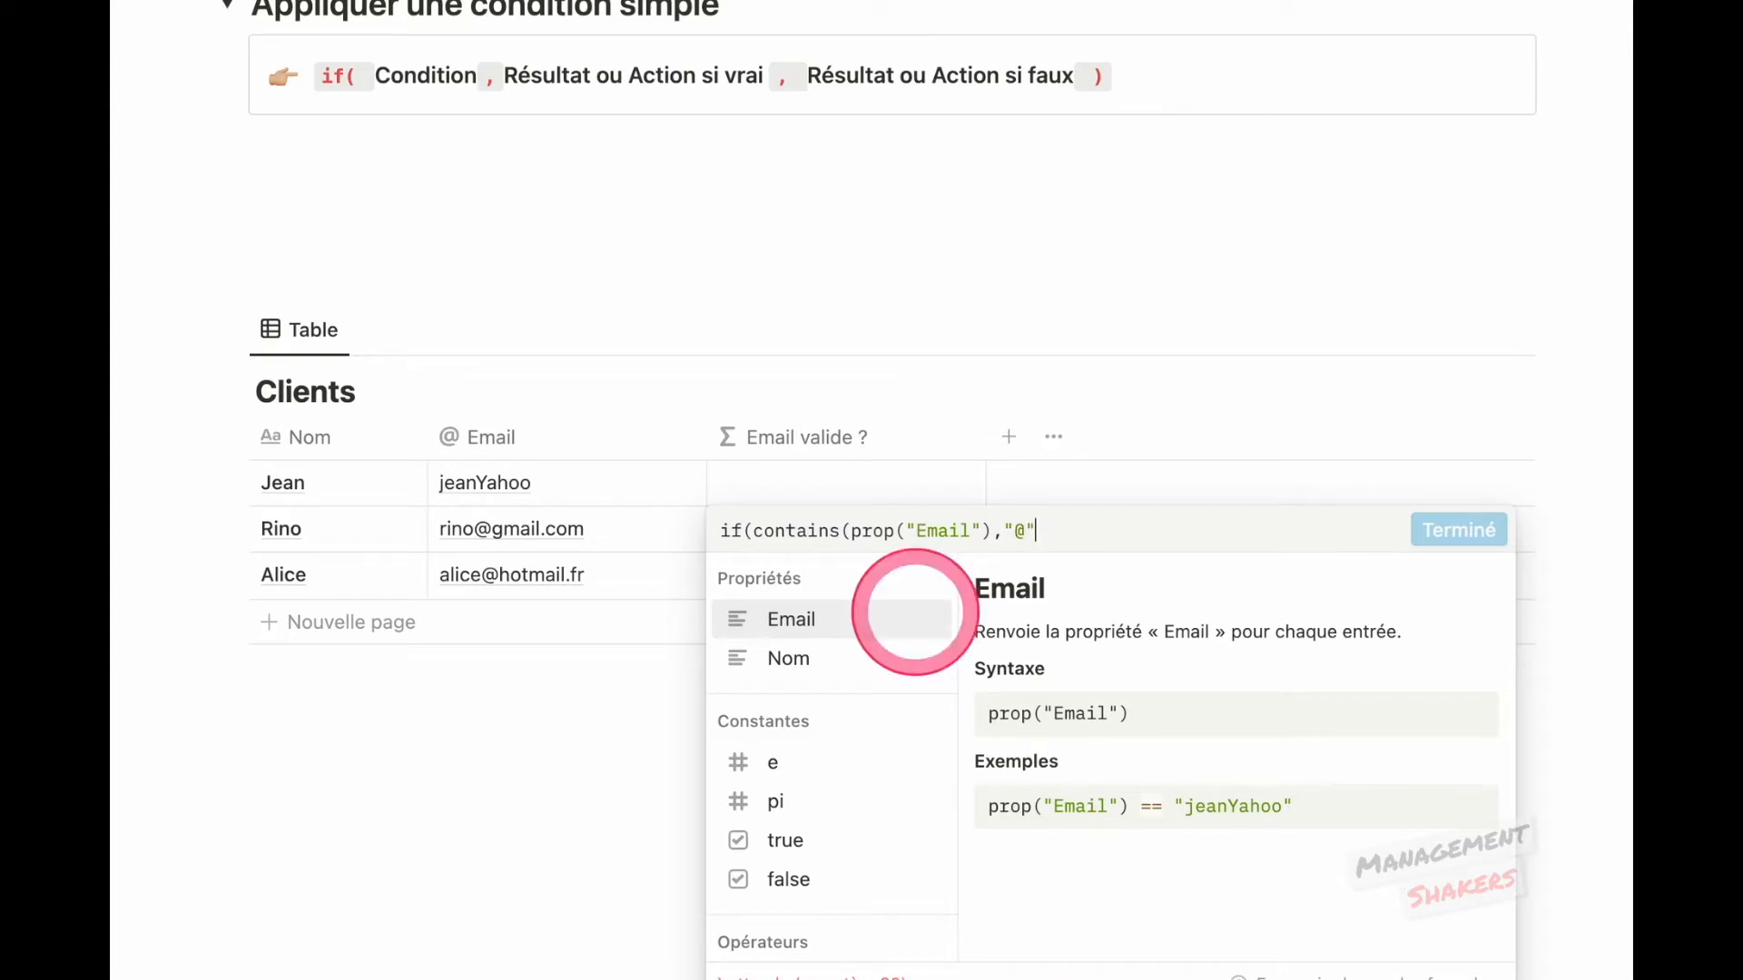
type(")")
left_click_drag(1046, 531, 755, 532)
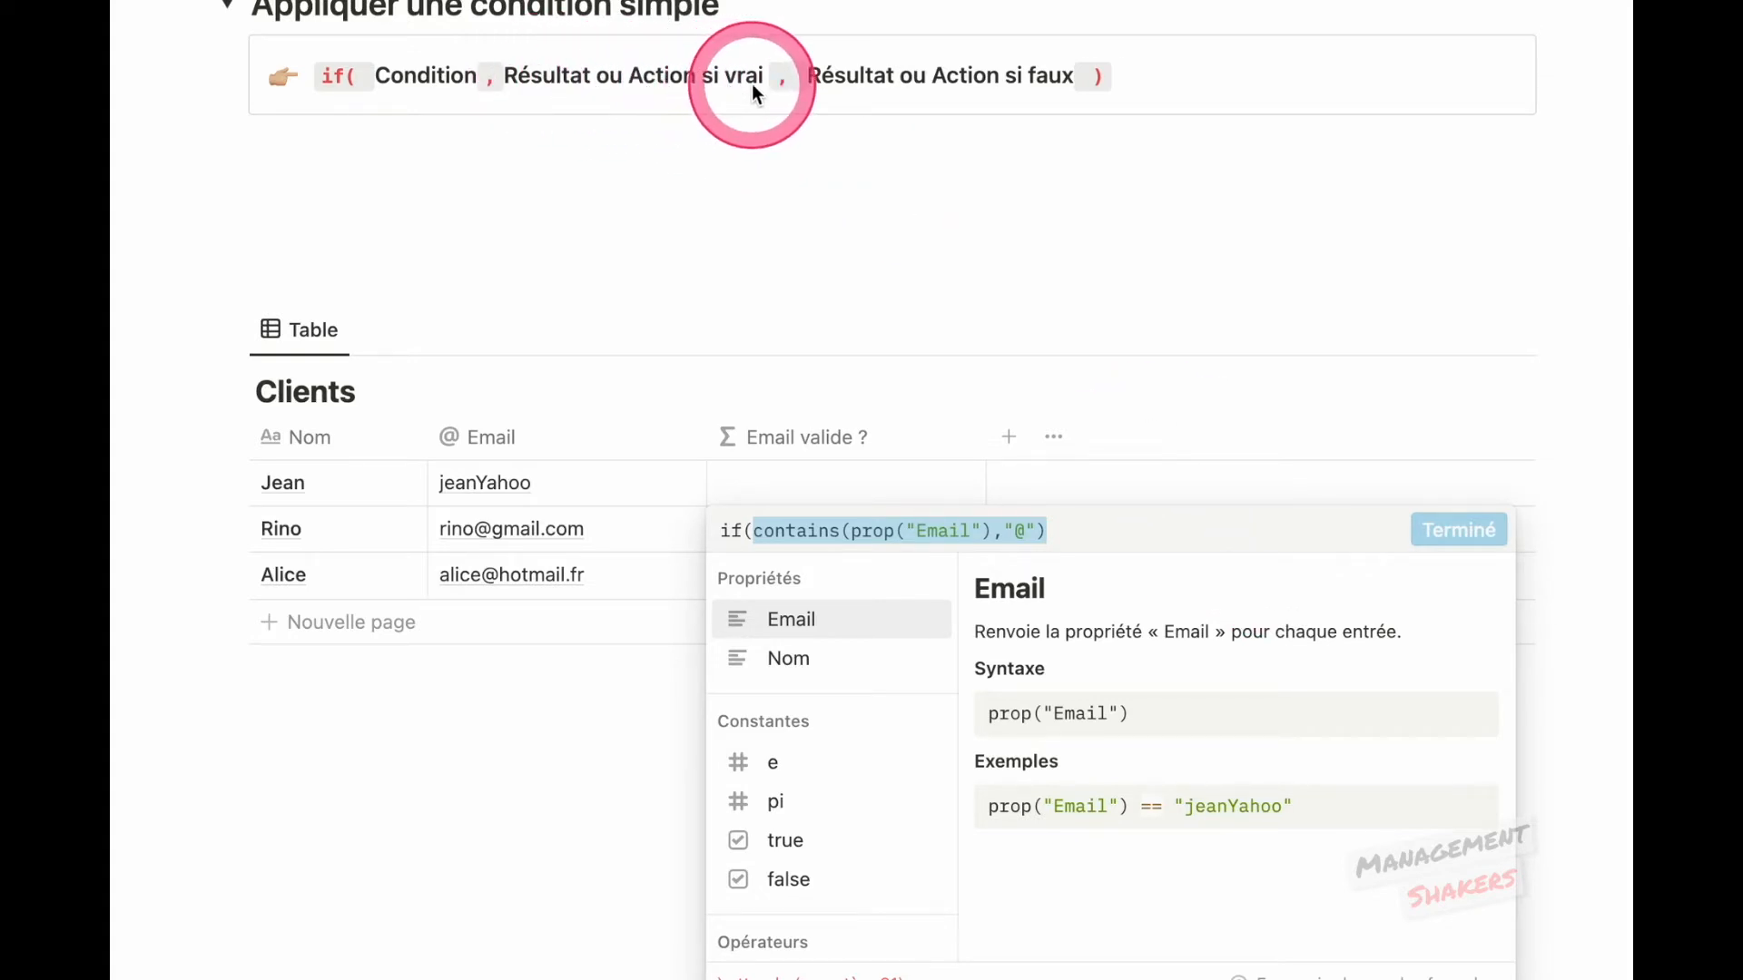
Step: Add "✅ Email valide", including the green check mark emoji, as the if formula's result when the condition is true
key("Right")
type(",\"")
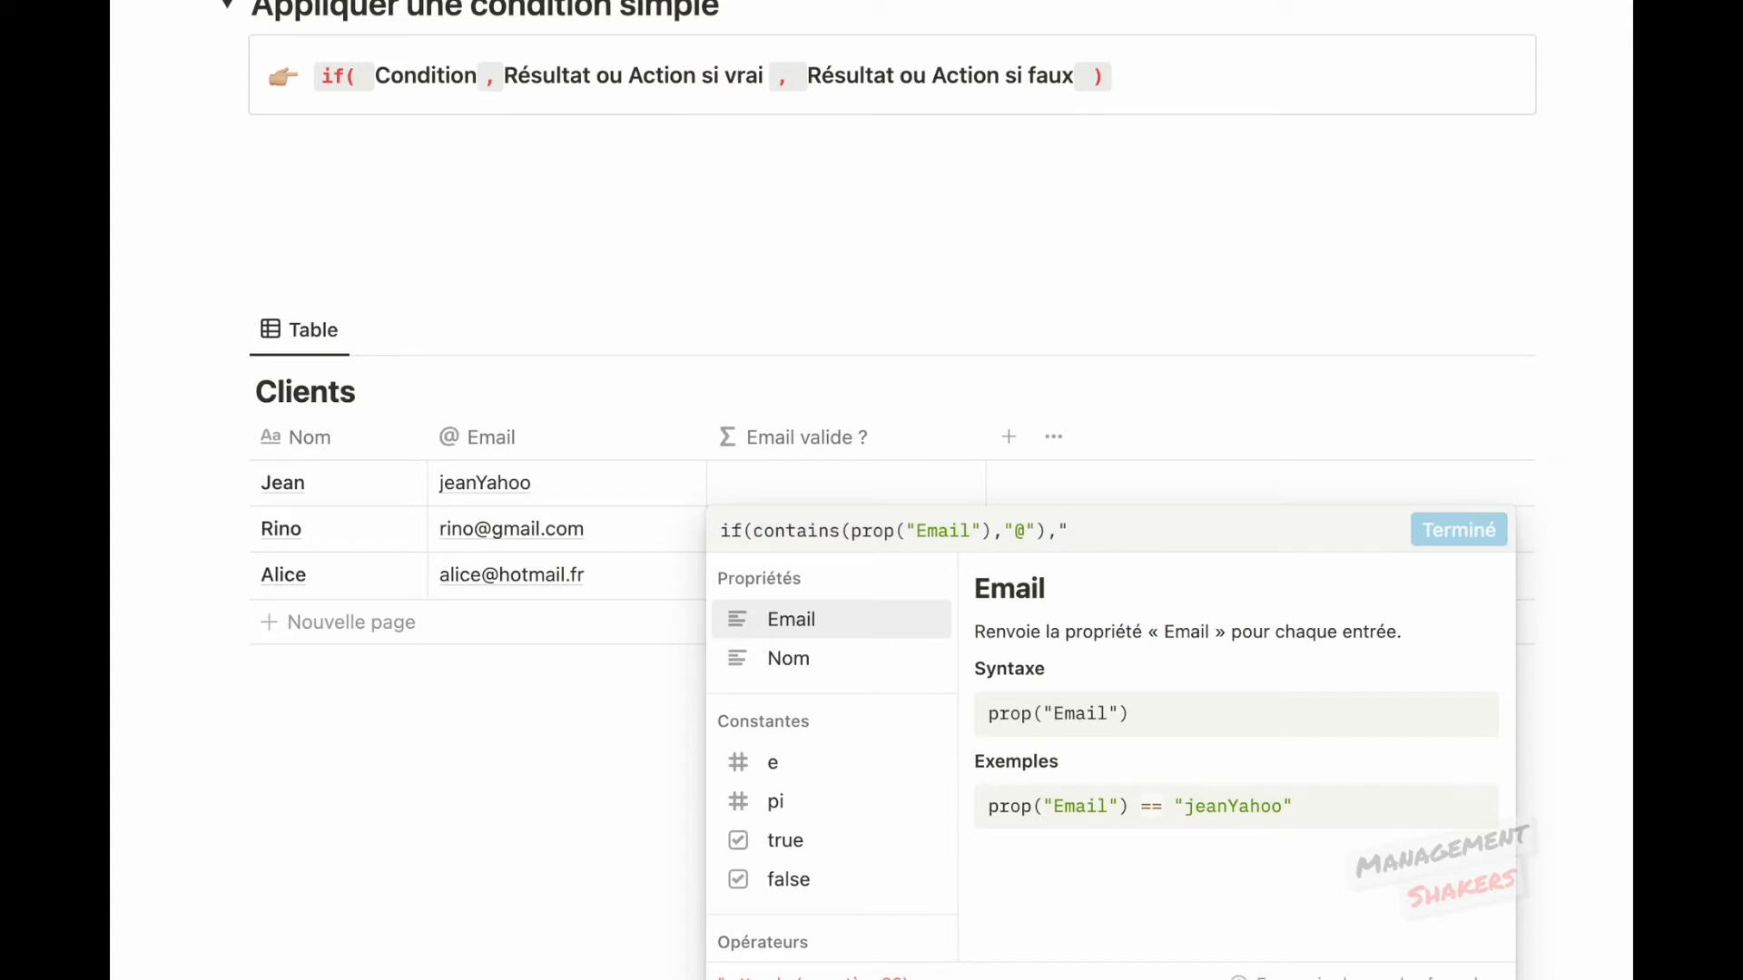
type("Email valide\"")
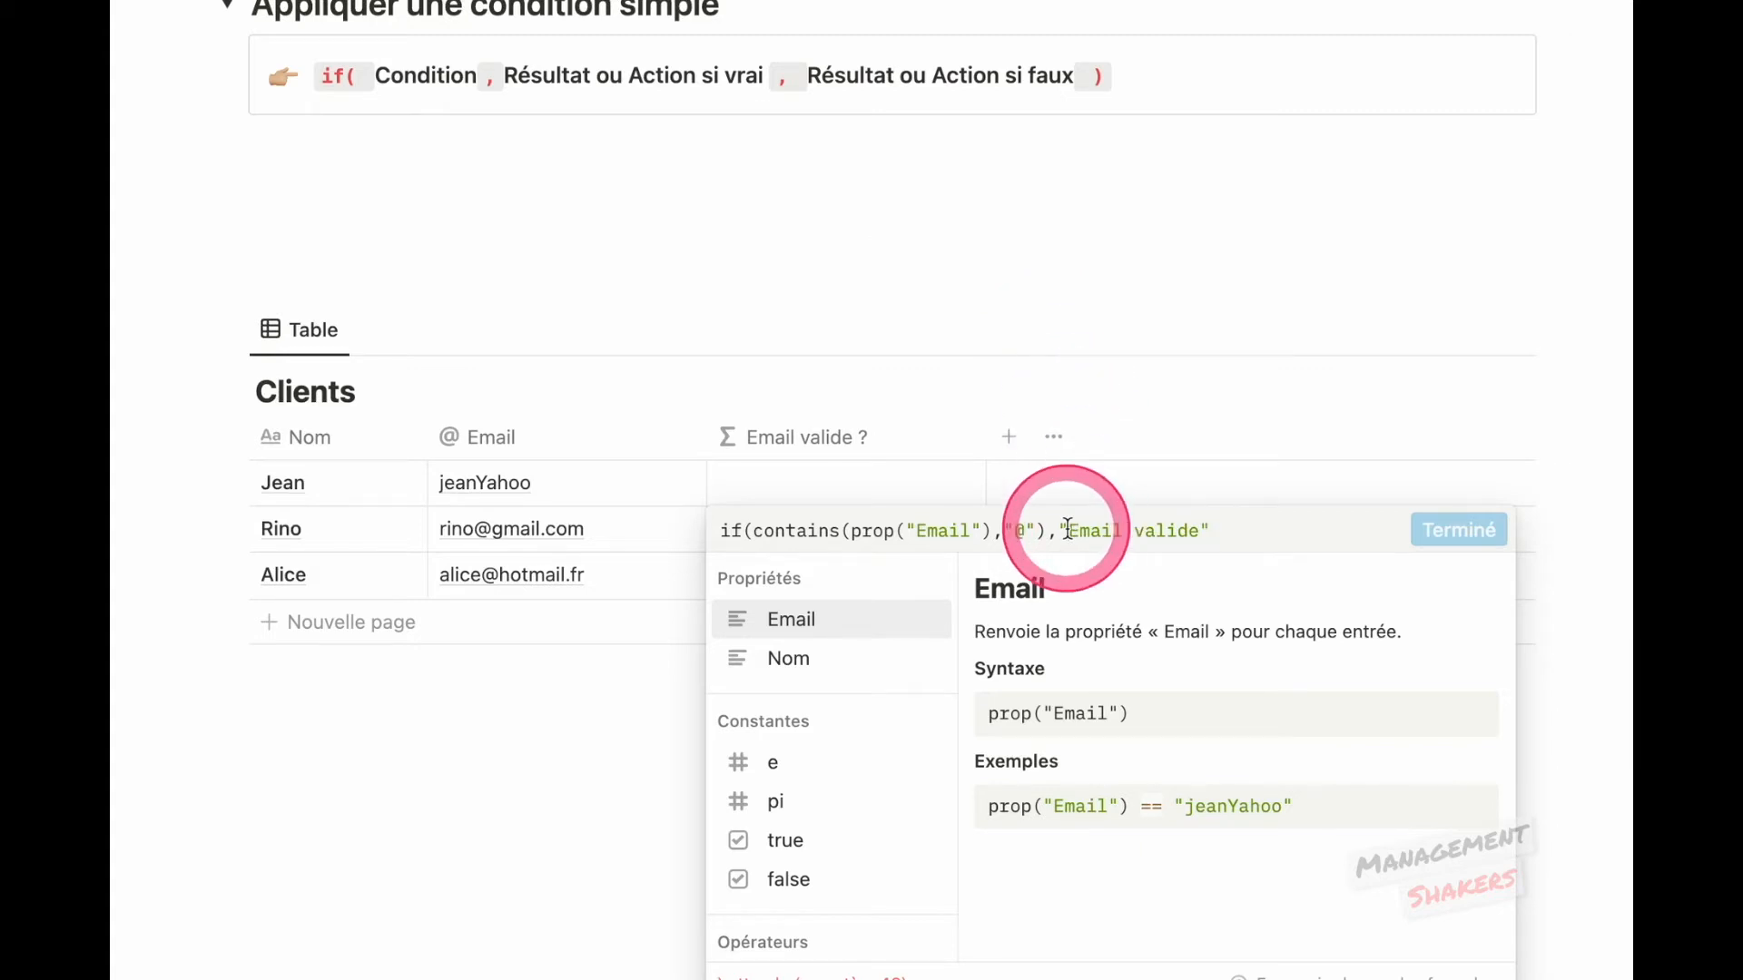
key("ctrl+super+space")
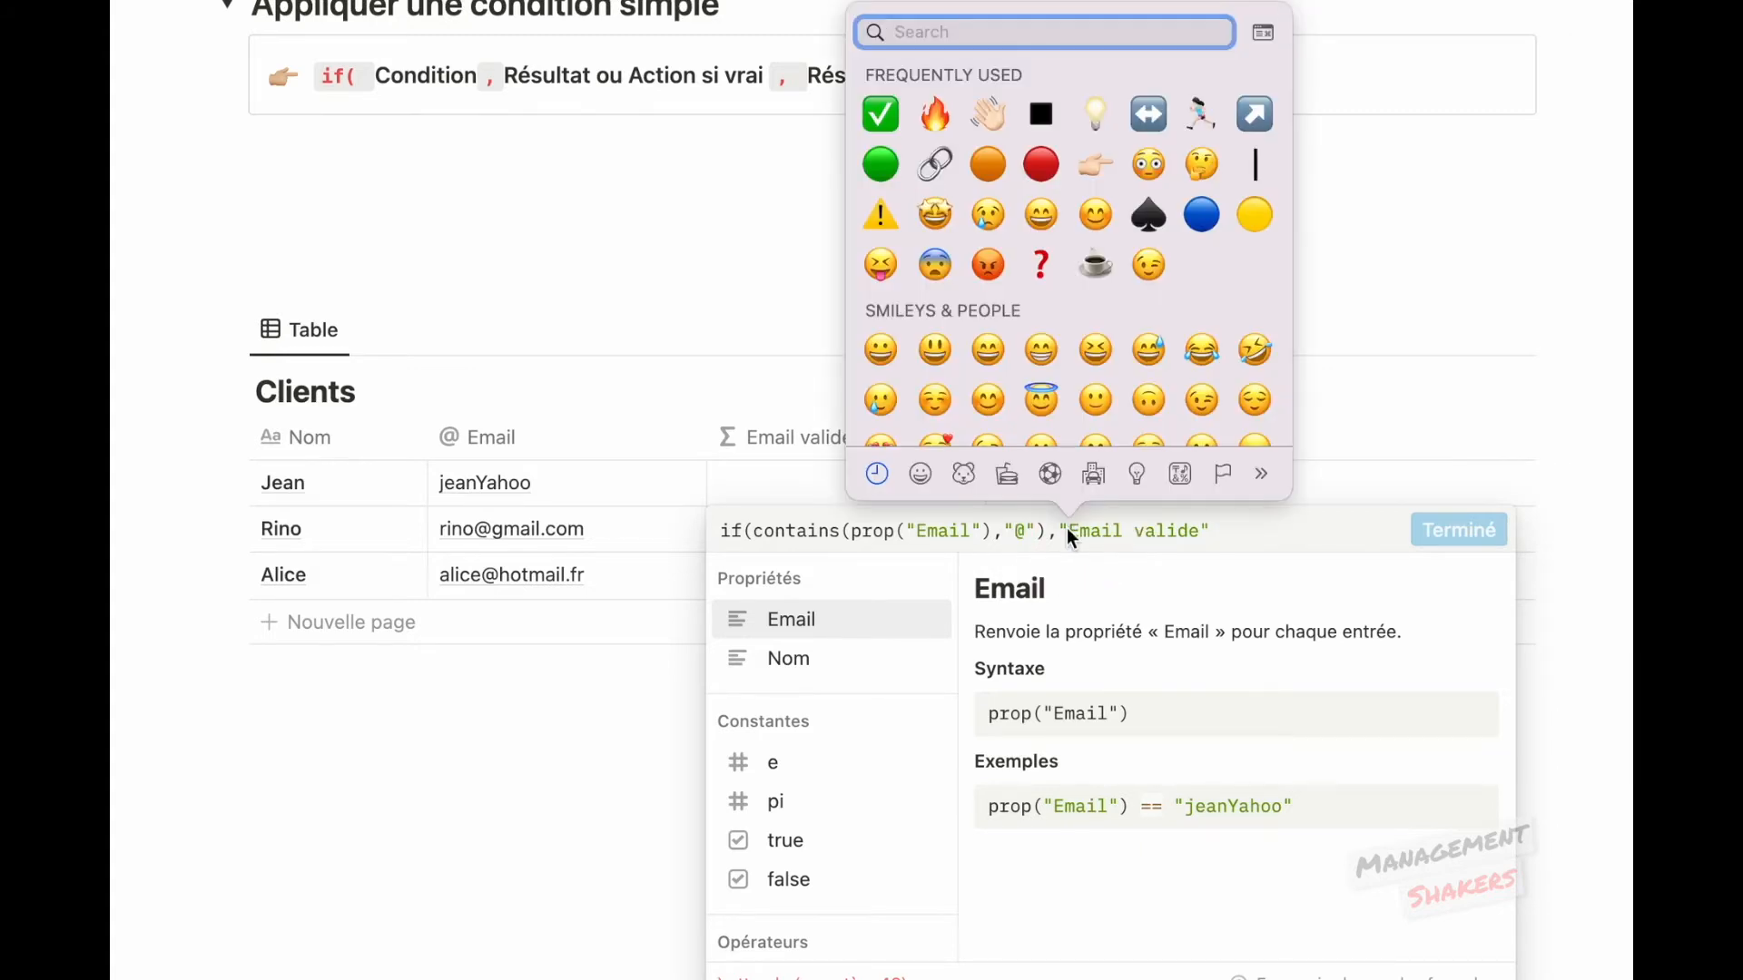
left_click(901, 134)
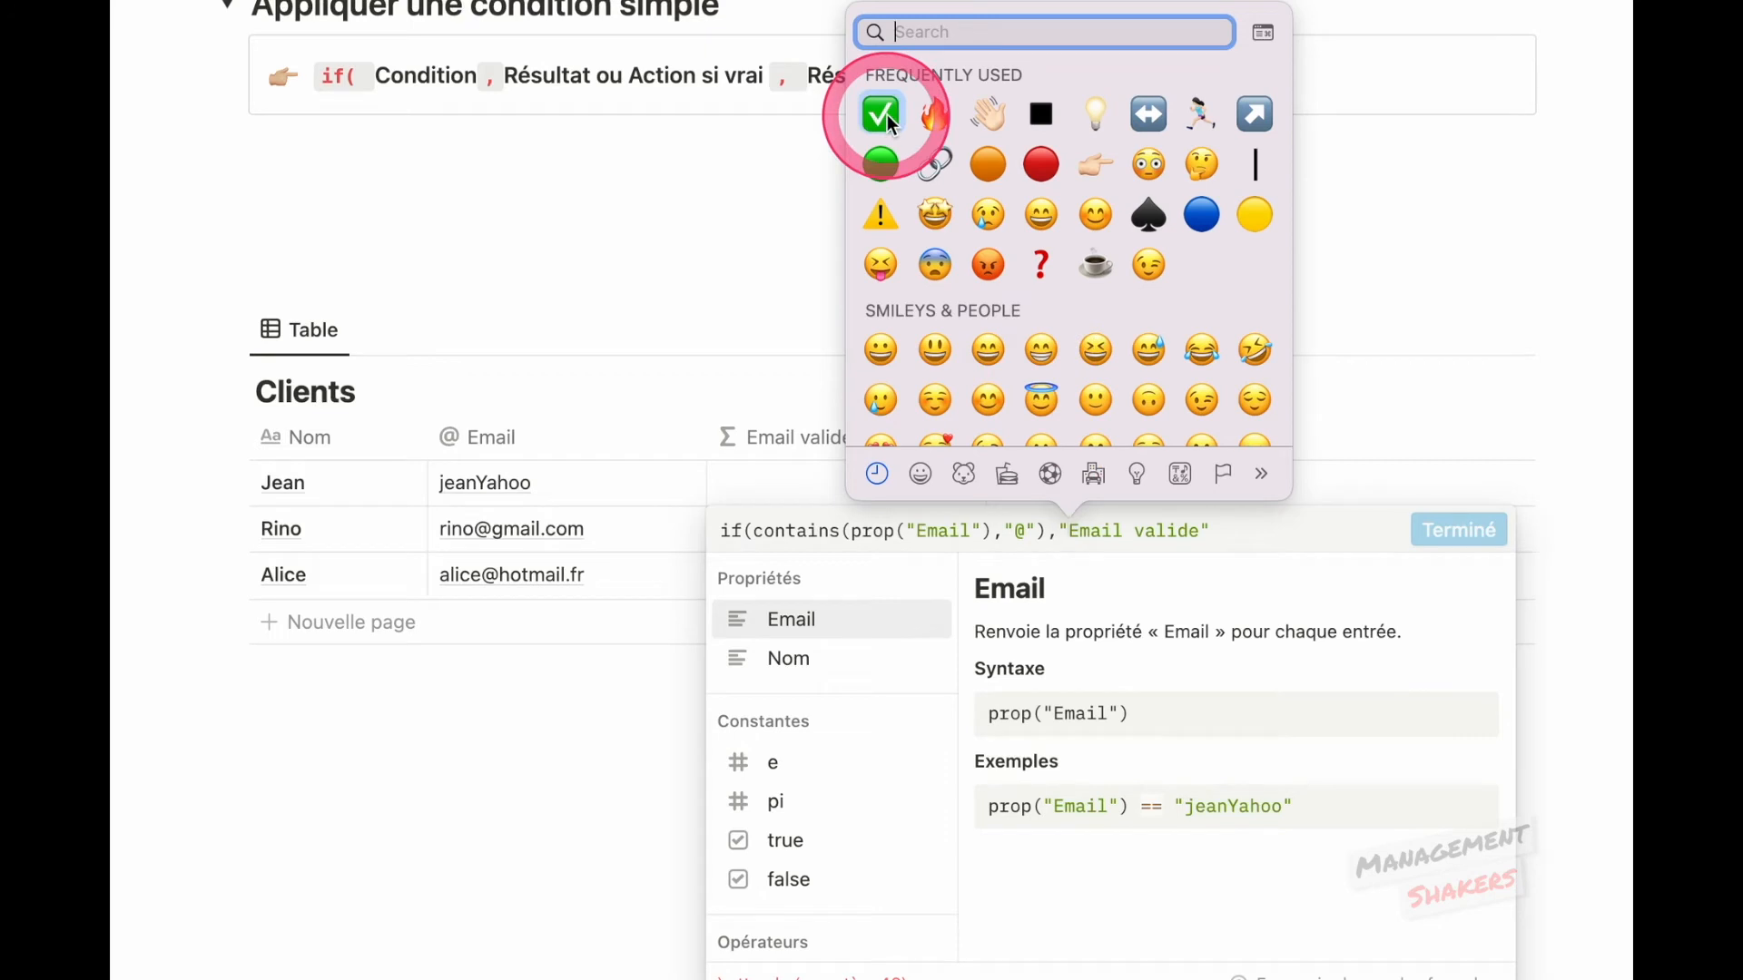
left_click(886, 114)
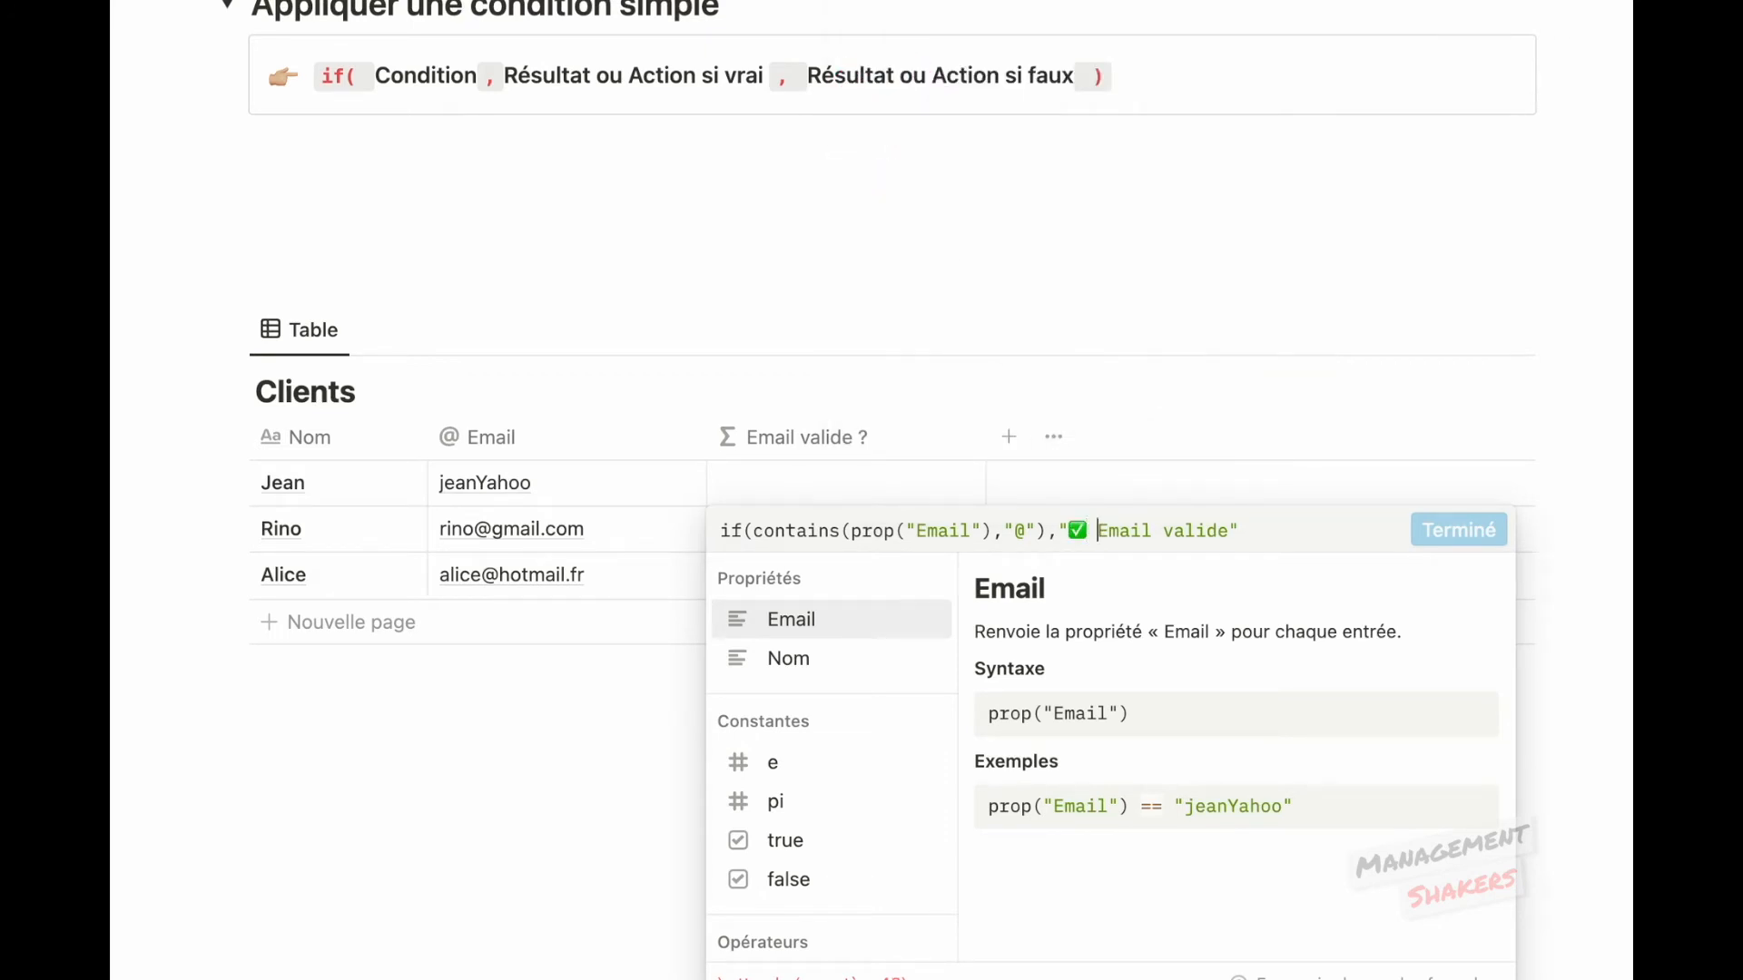
Step: Add "Email non valide !" as the result when the condition is false, close the if expression and save the formula
left_click(1243, 530)
type(",")
left_click_drag(1240, 530, 1063, 527)
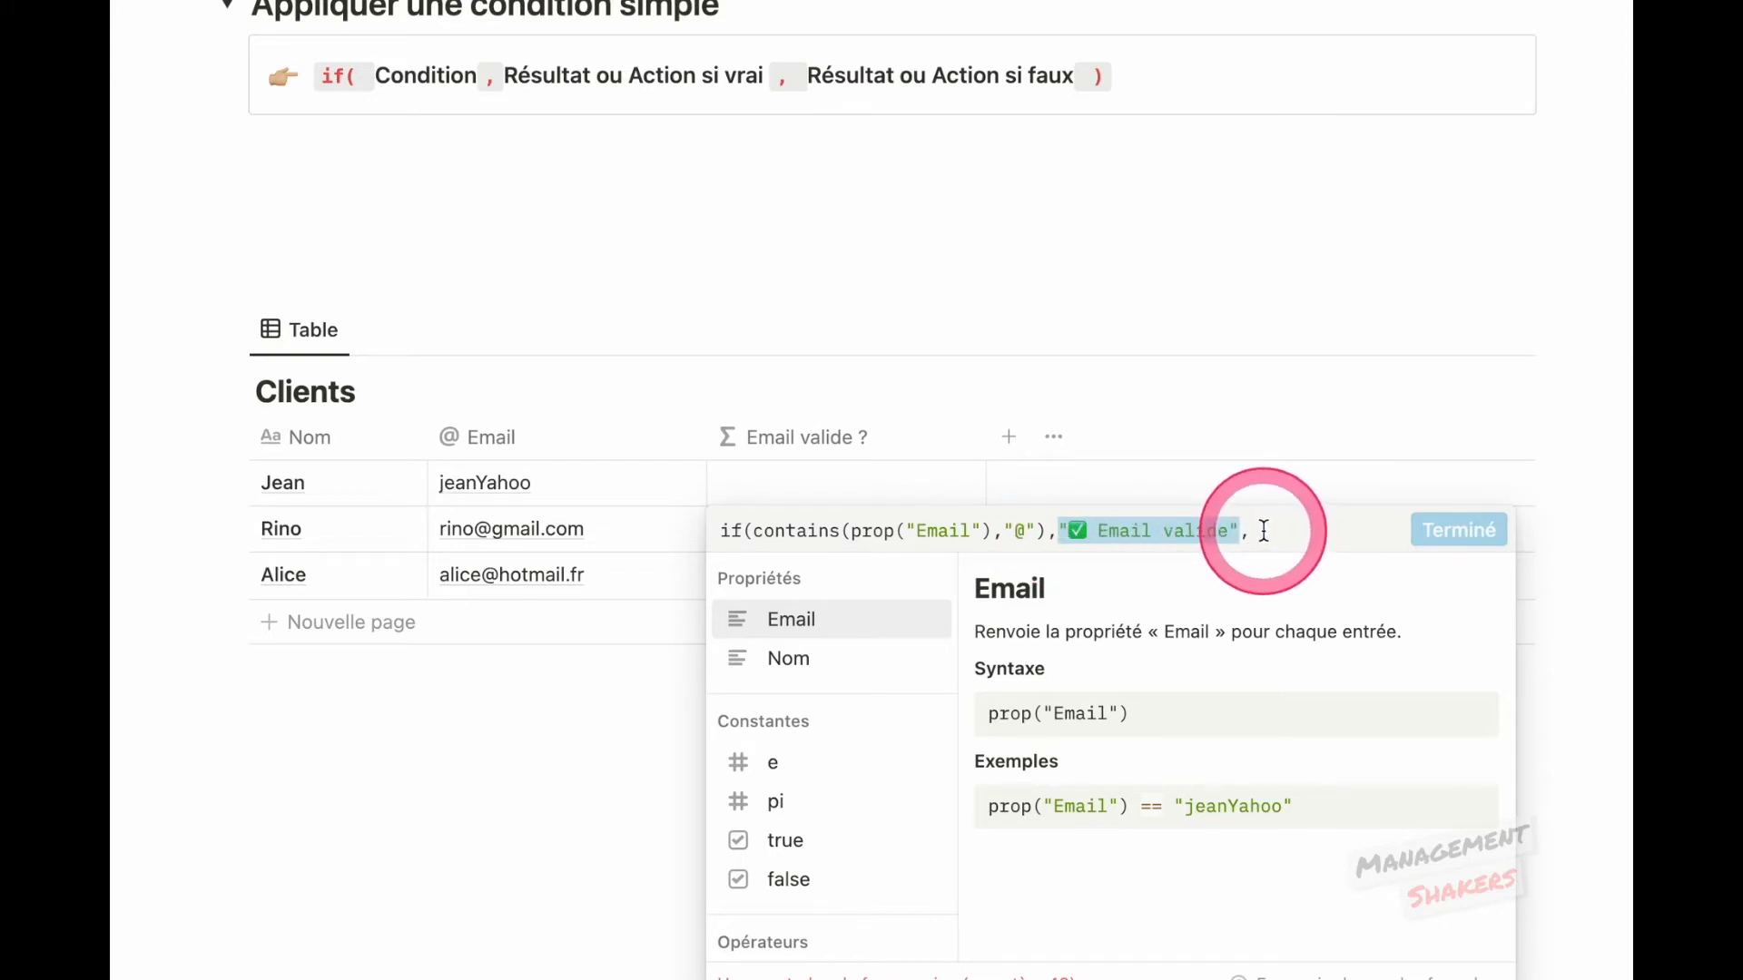
left_click(1264, 530)
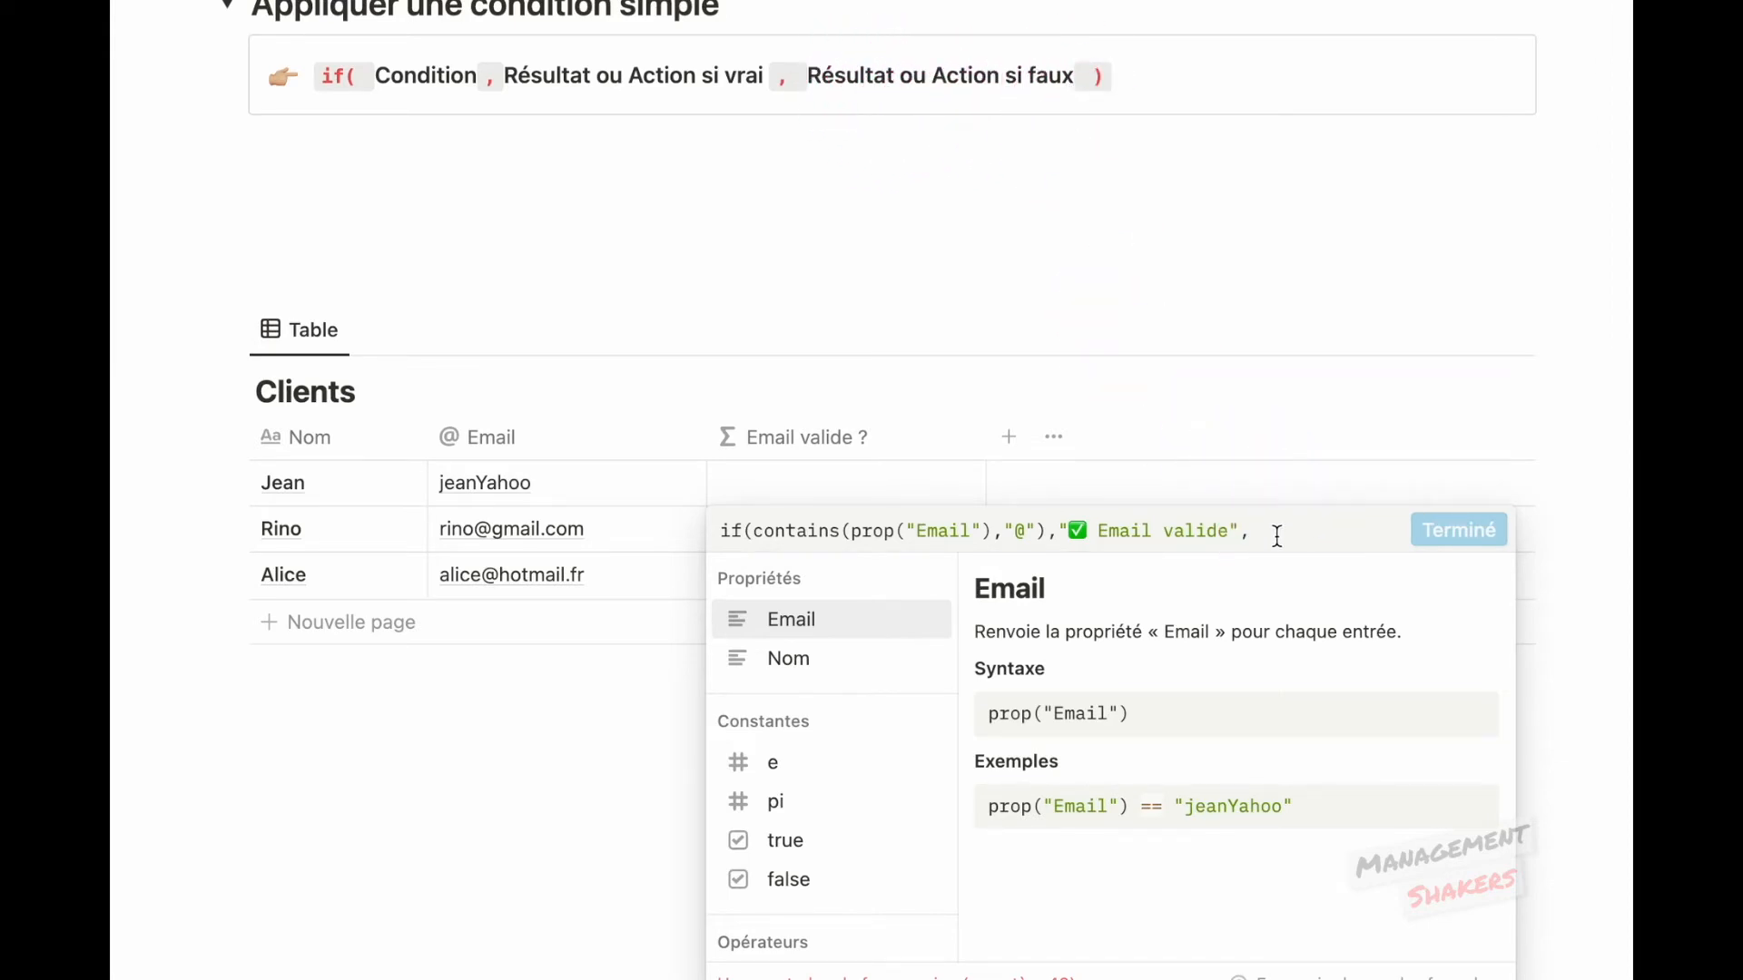
type("\"Email non valide !")
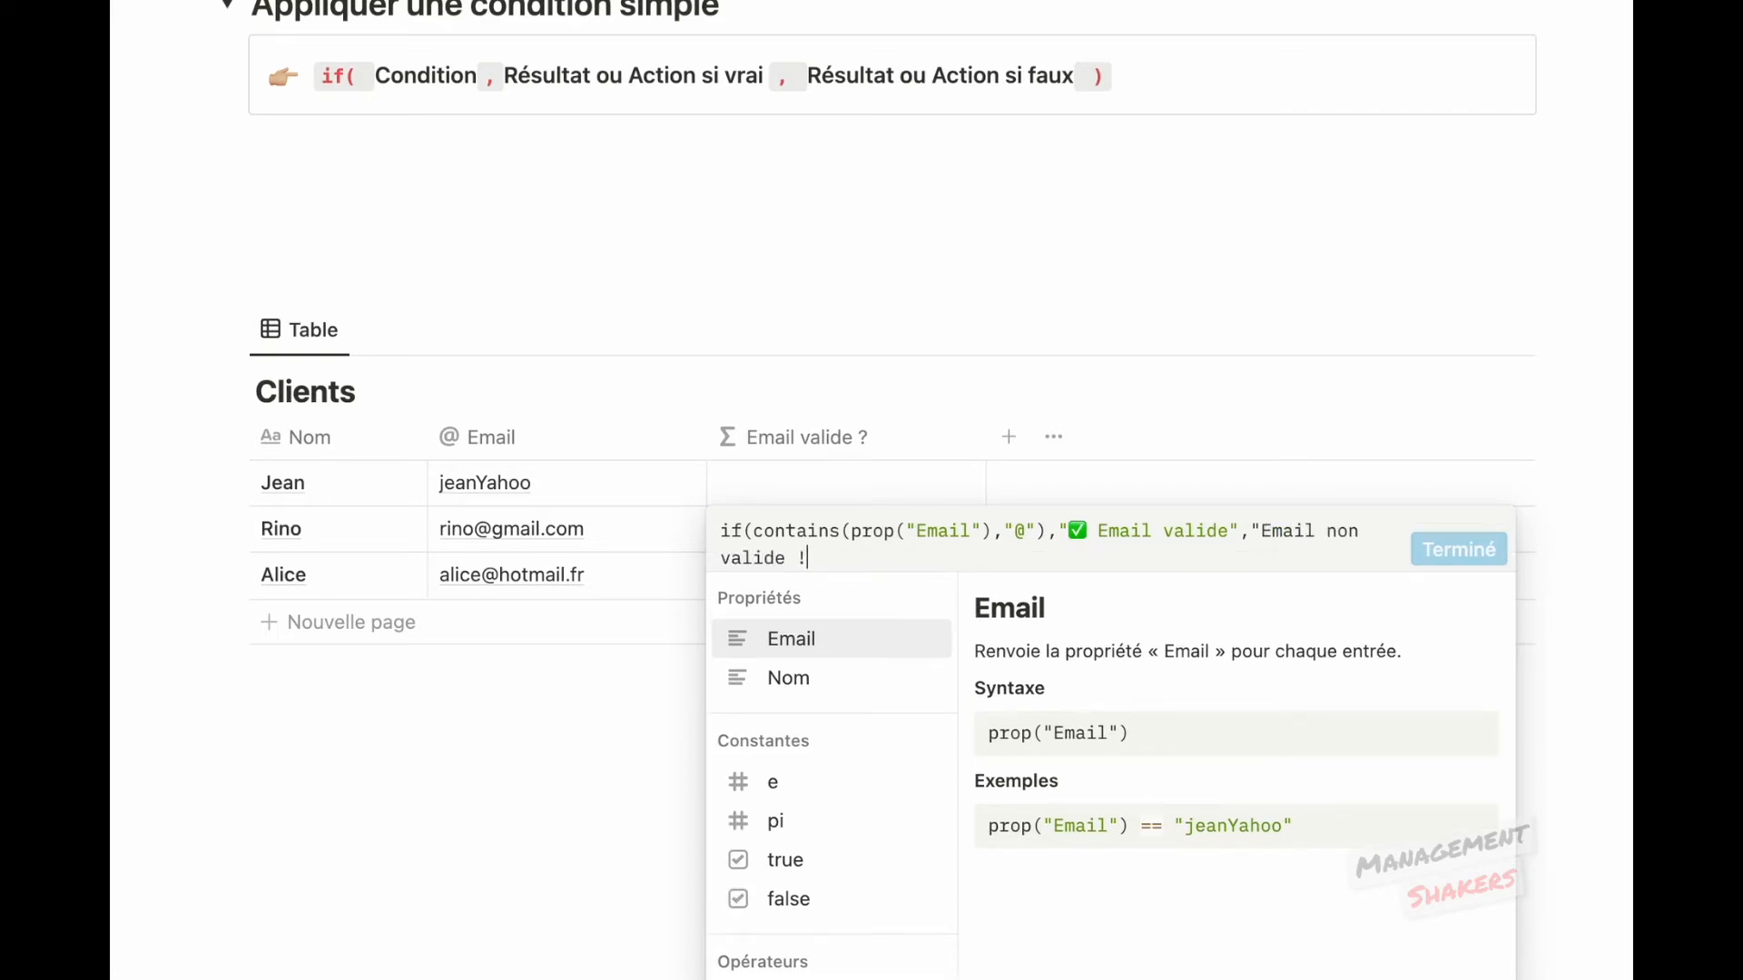
type("\")")
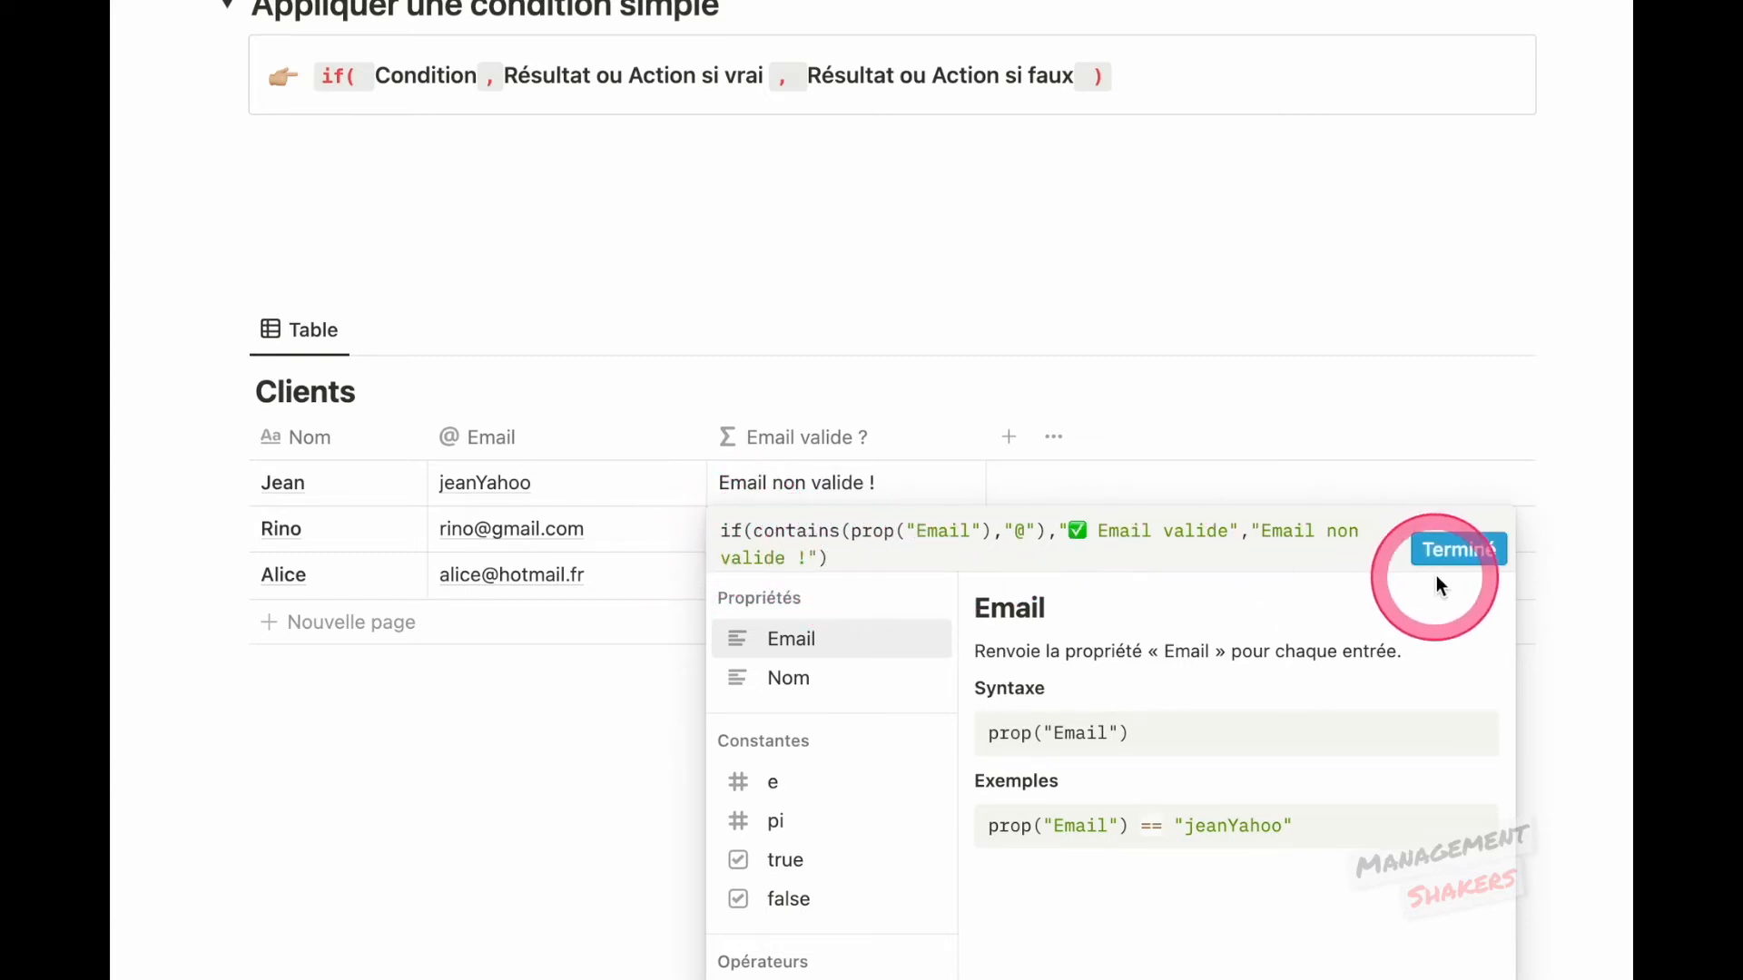
left_click(1458, 551)
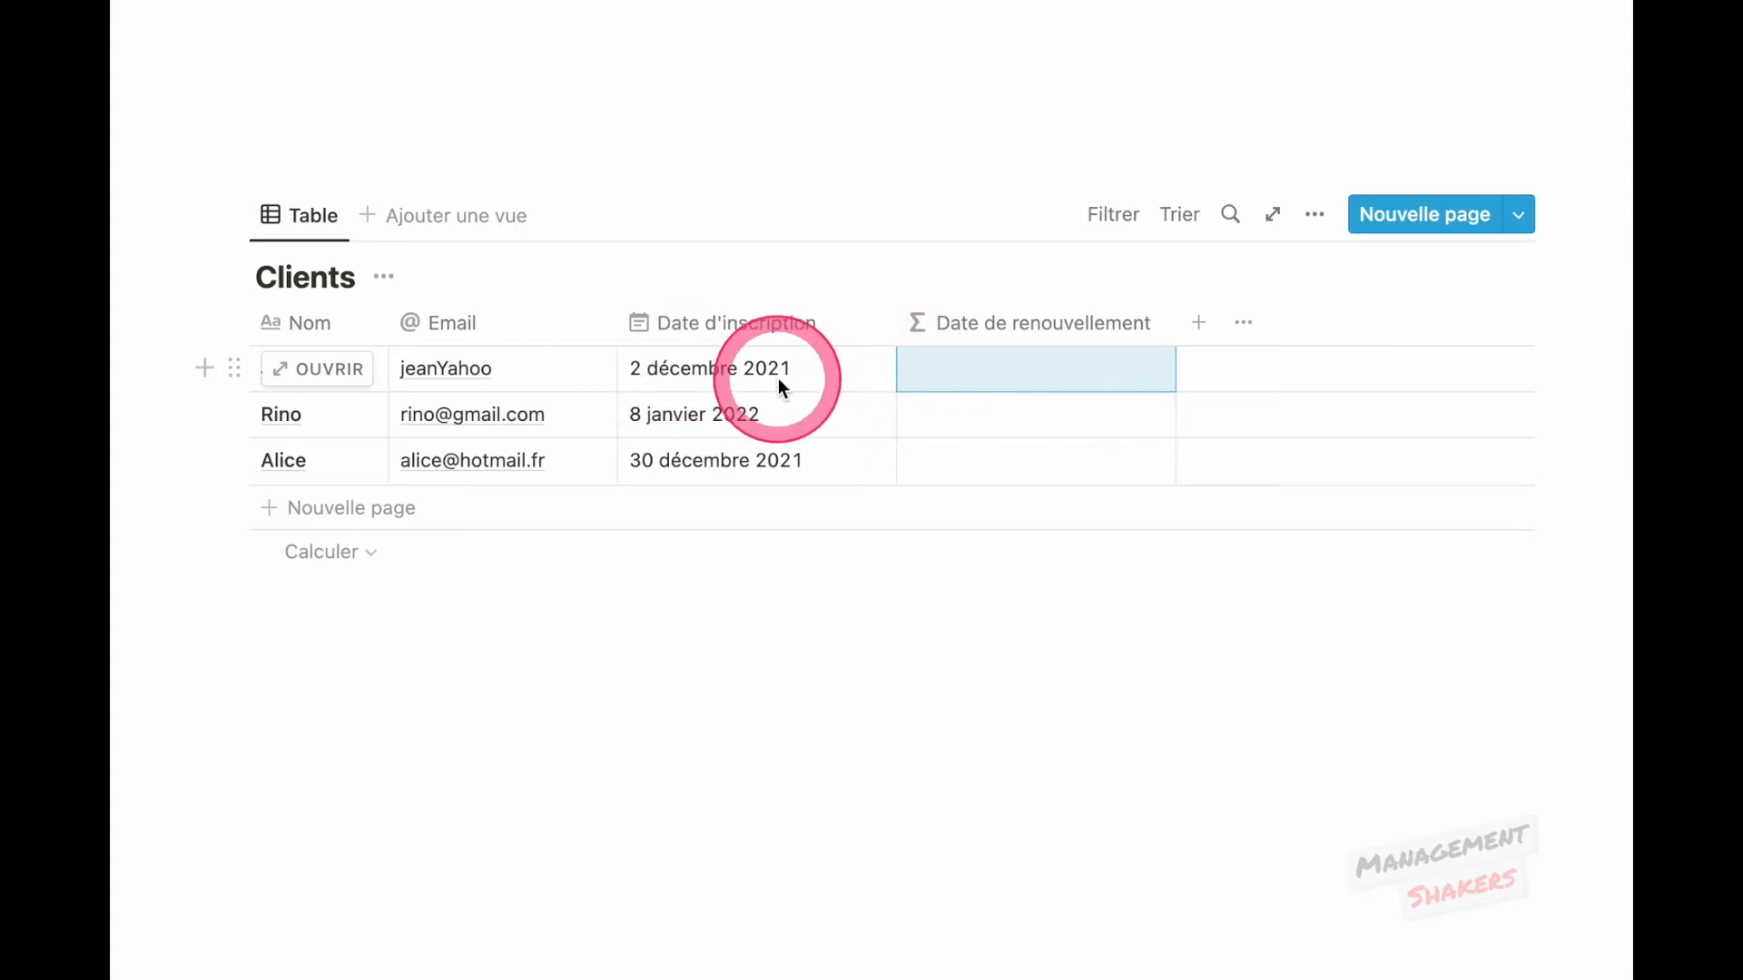
Step: Start the "Date de renouvellement" formula with an if whose condition is contains(prop("Email"),"@")
left_click(1042, 370)
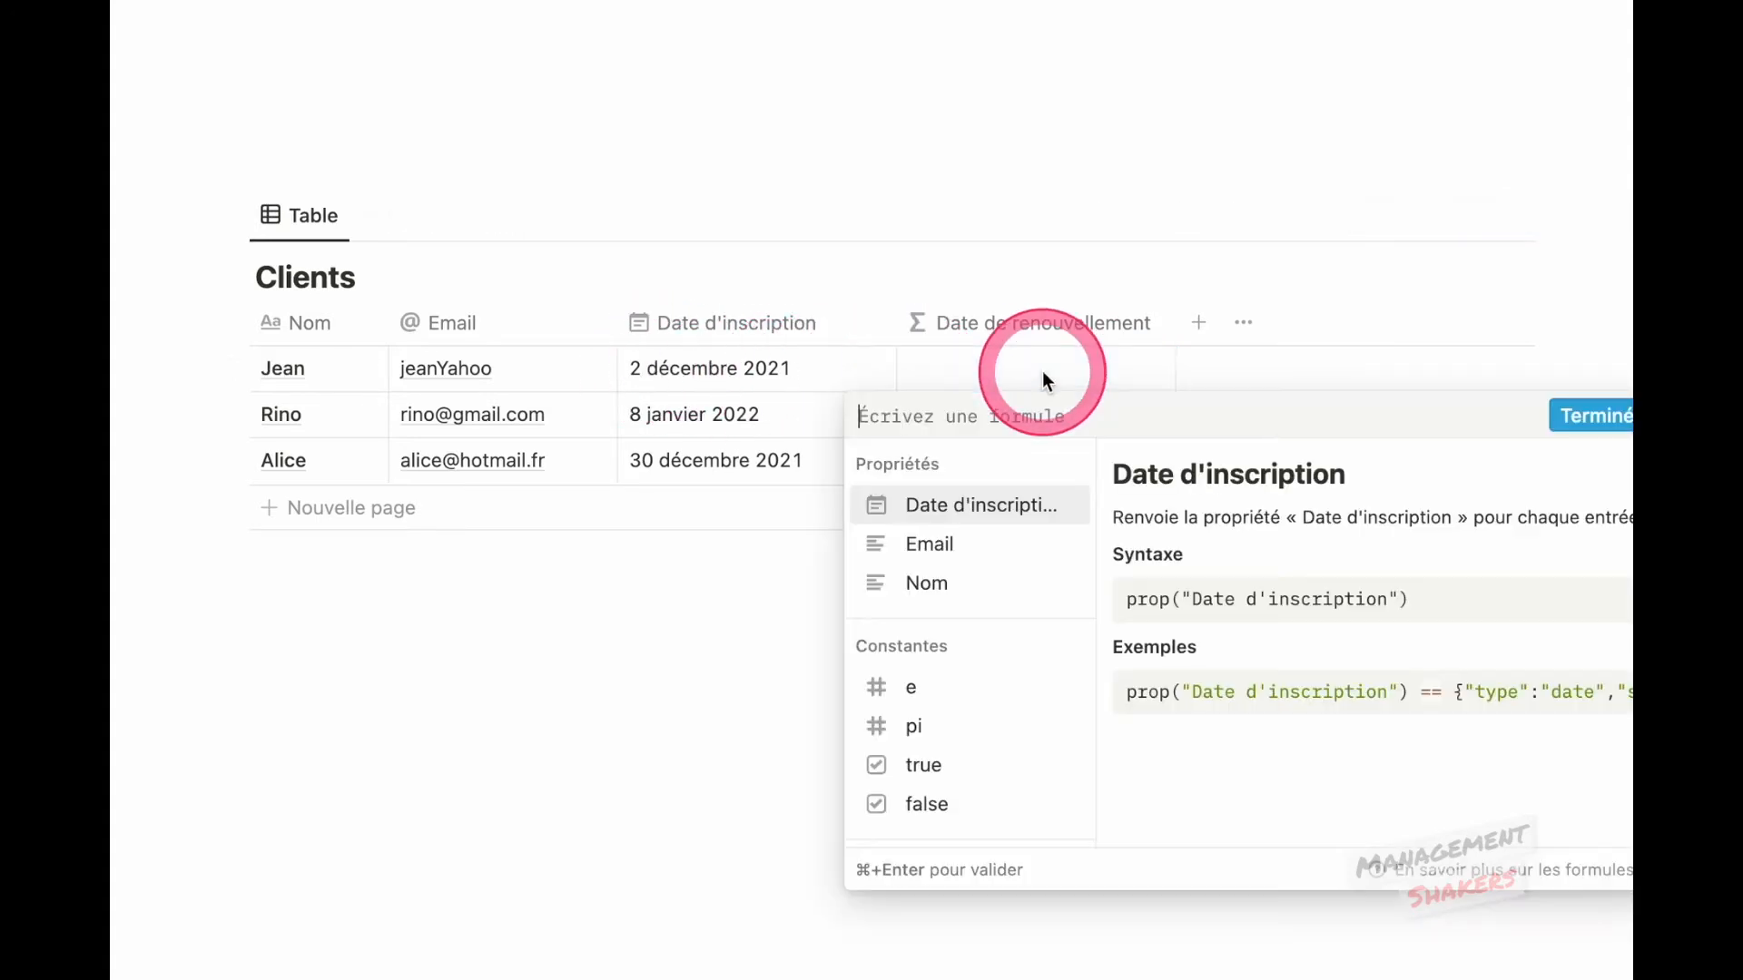
type("if(")
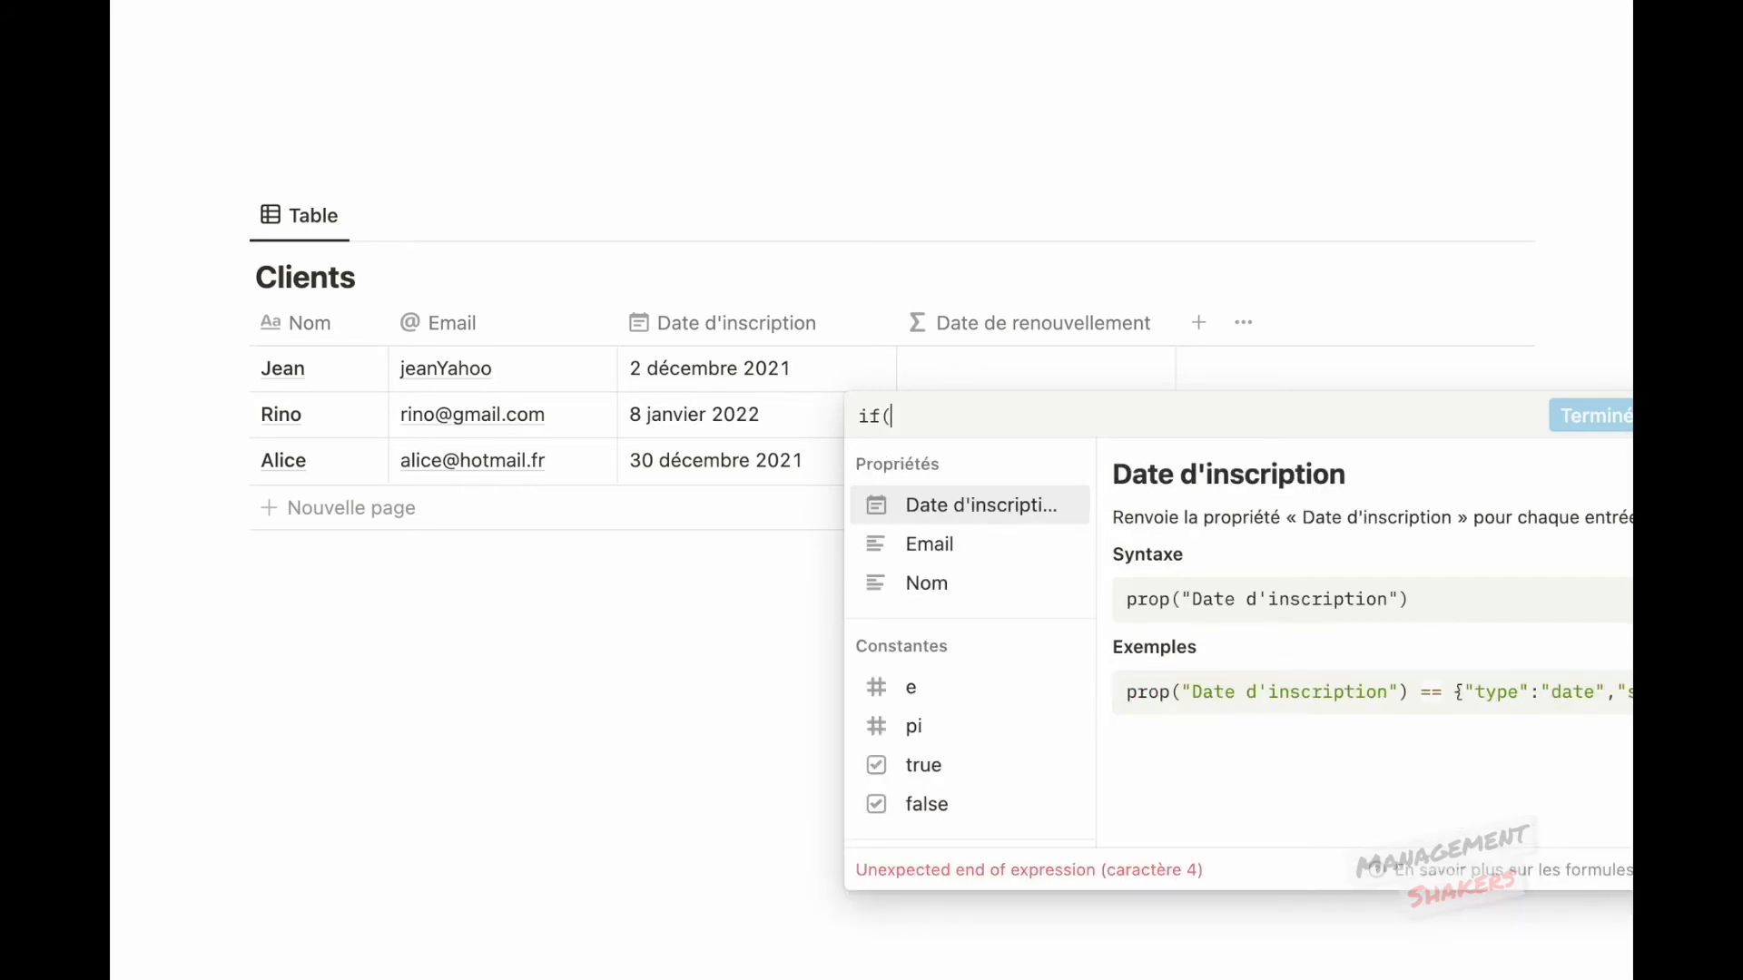
type("contains")
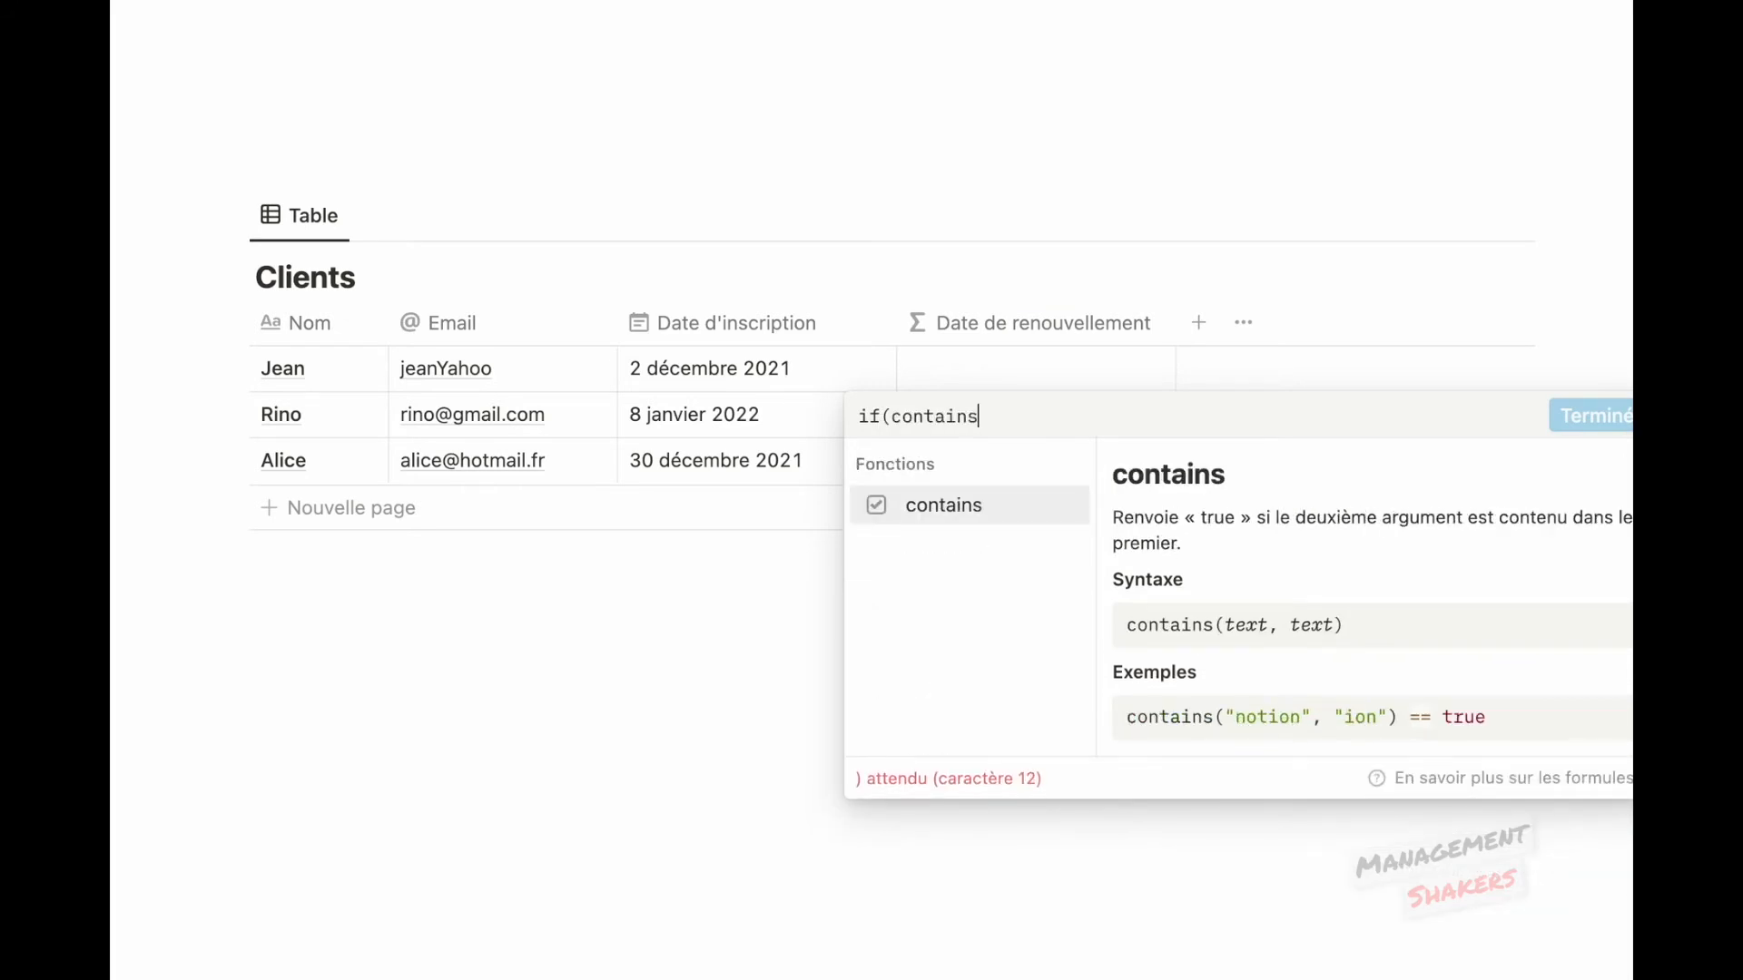
type("(")
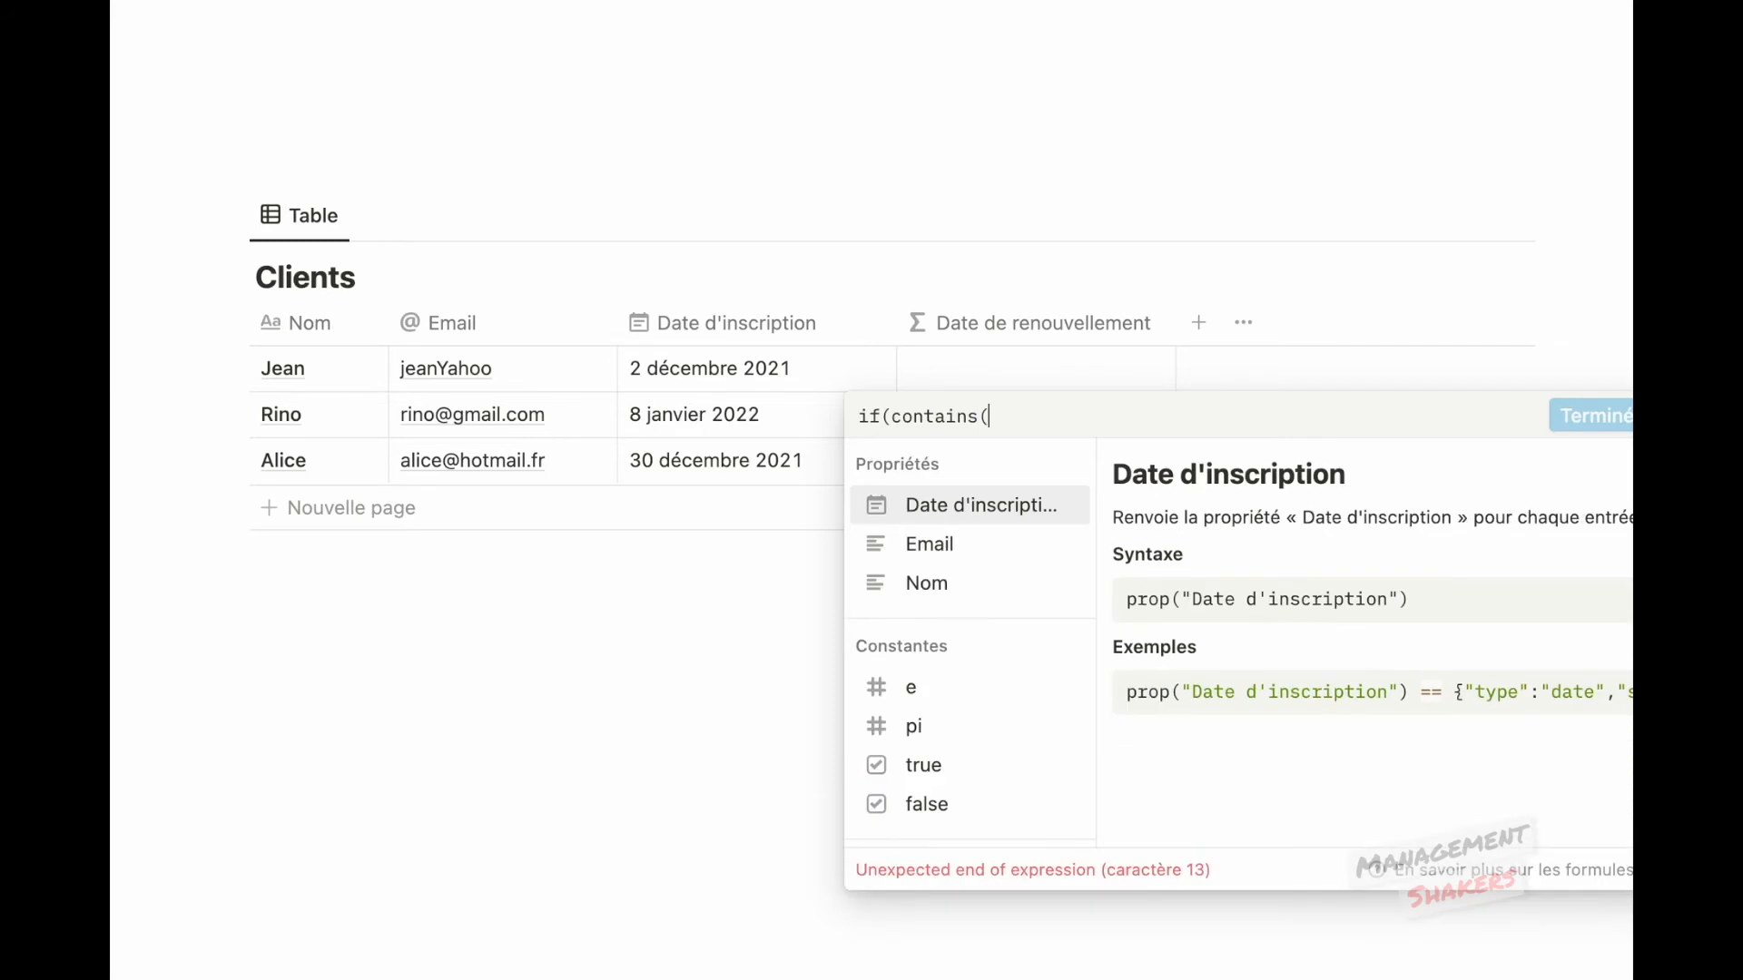
left_click(950, 556)
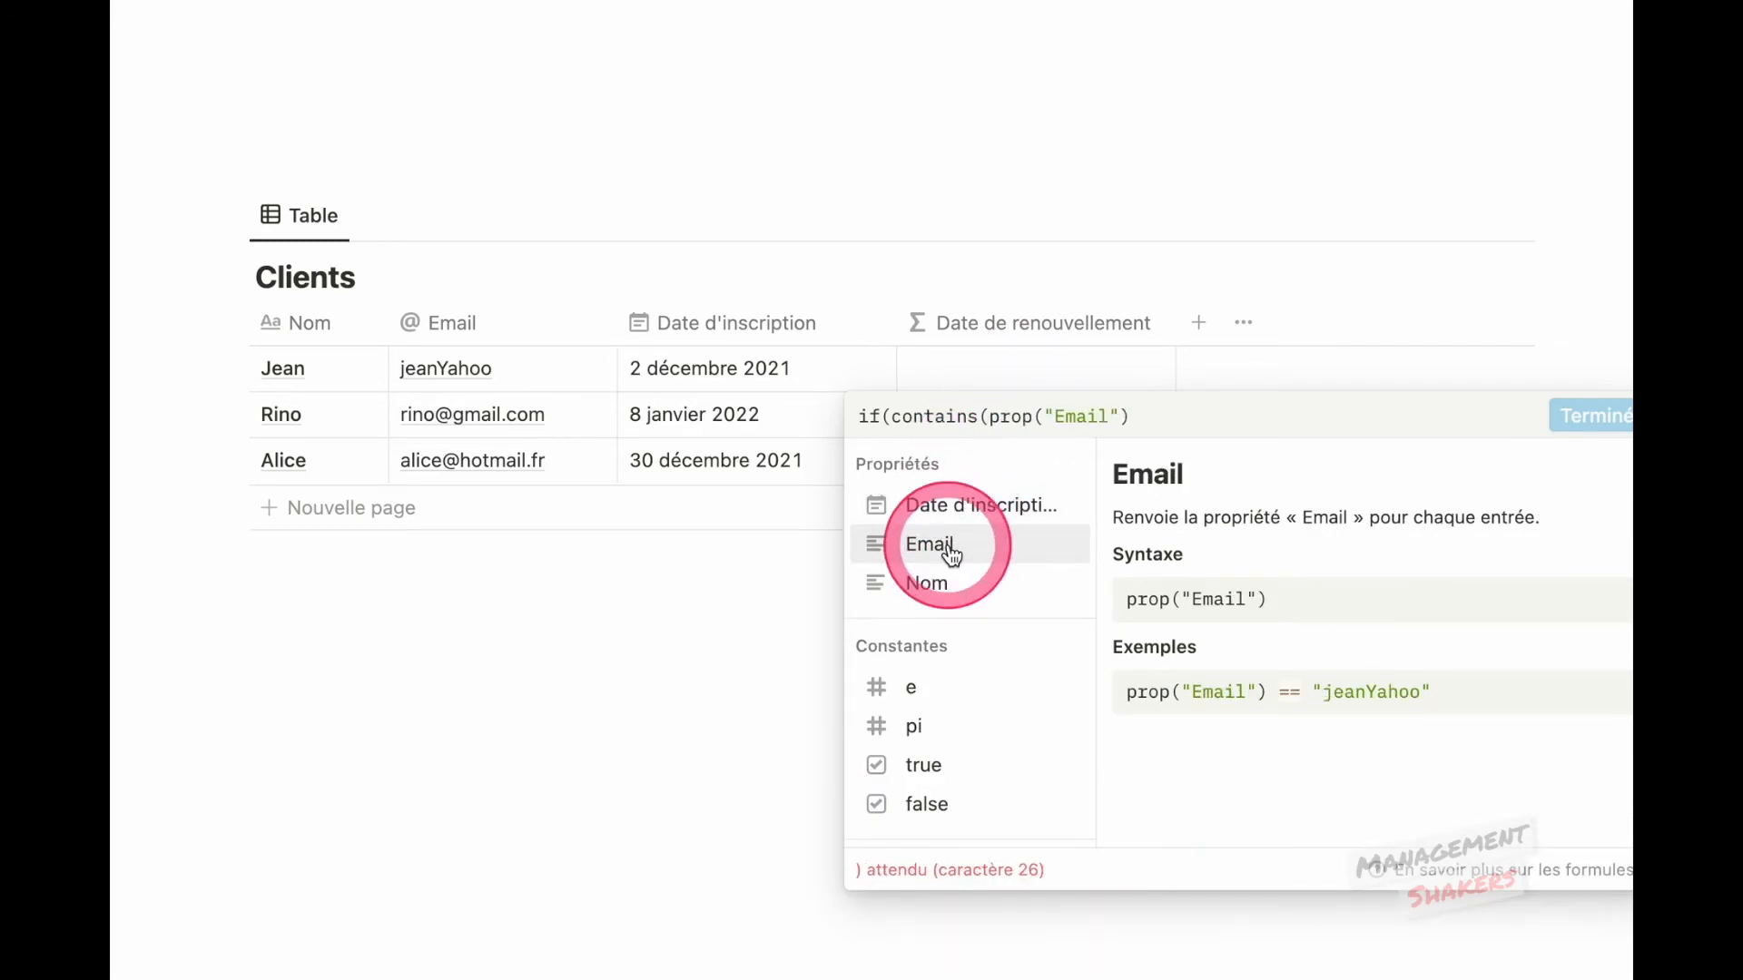
type(",")
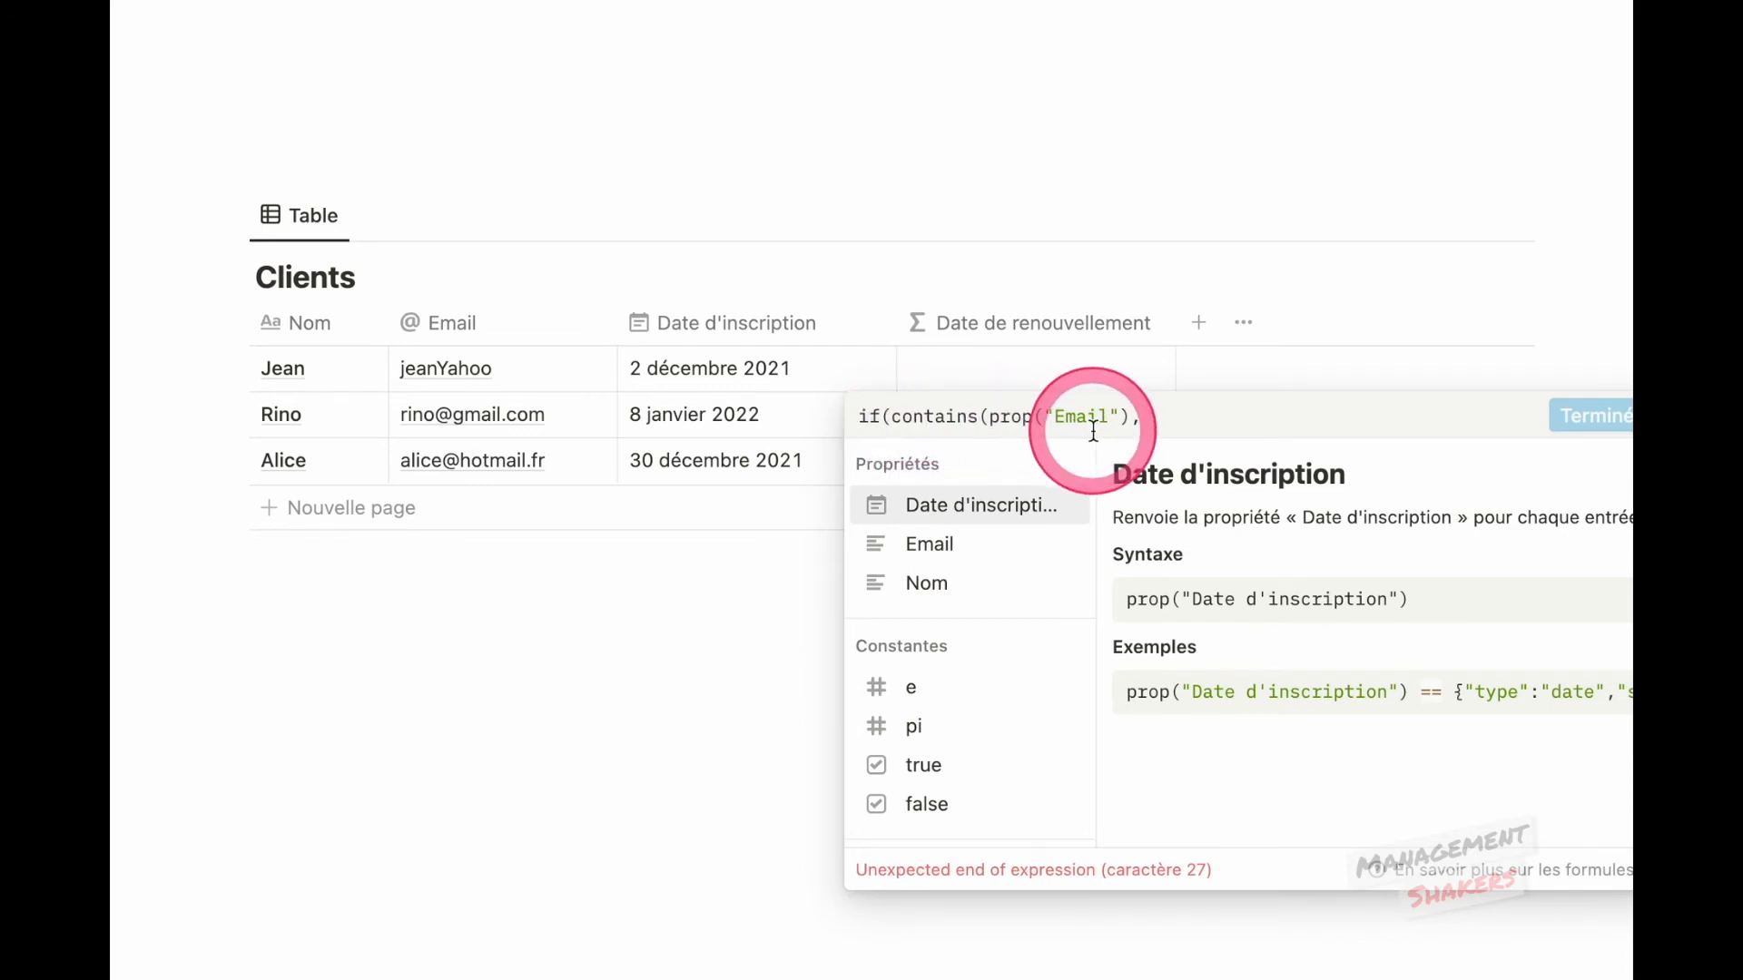
type("\"@\"")
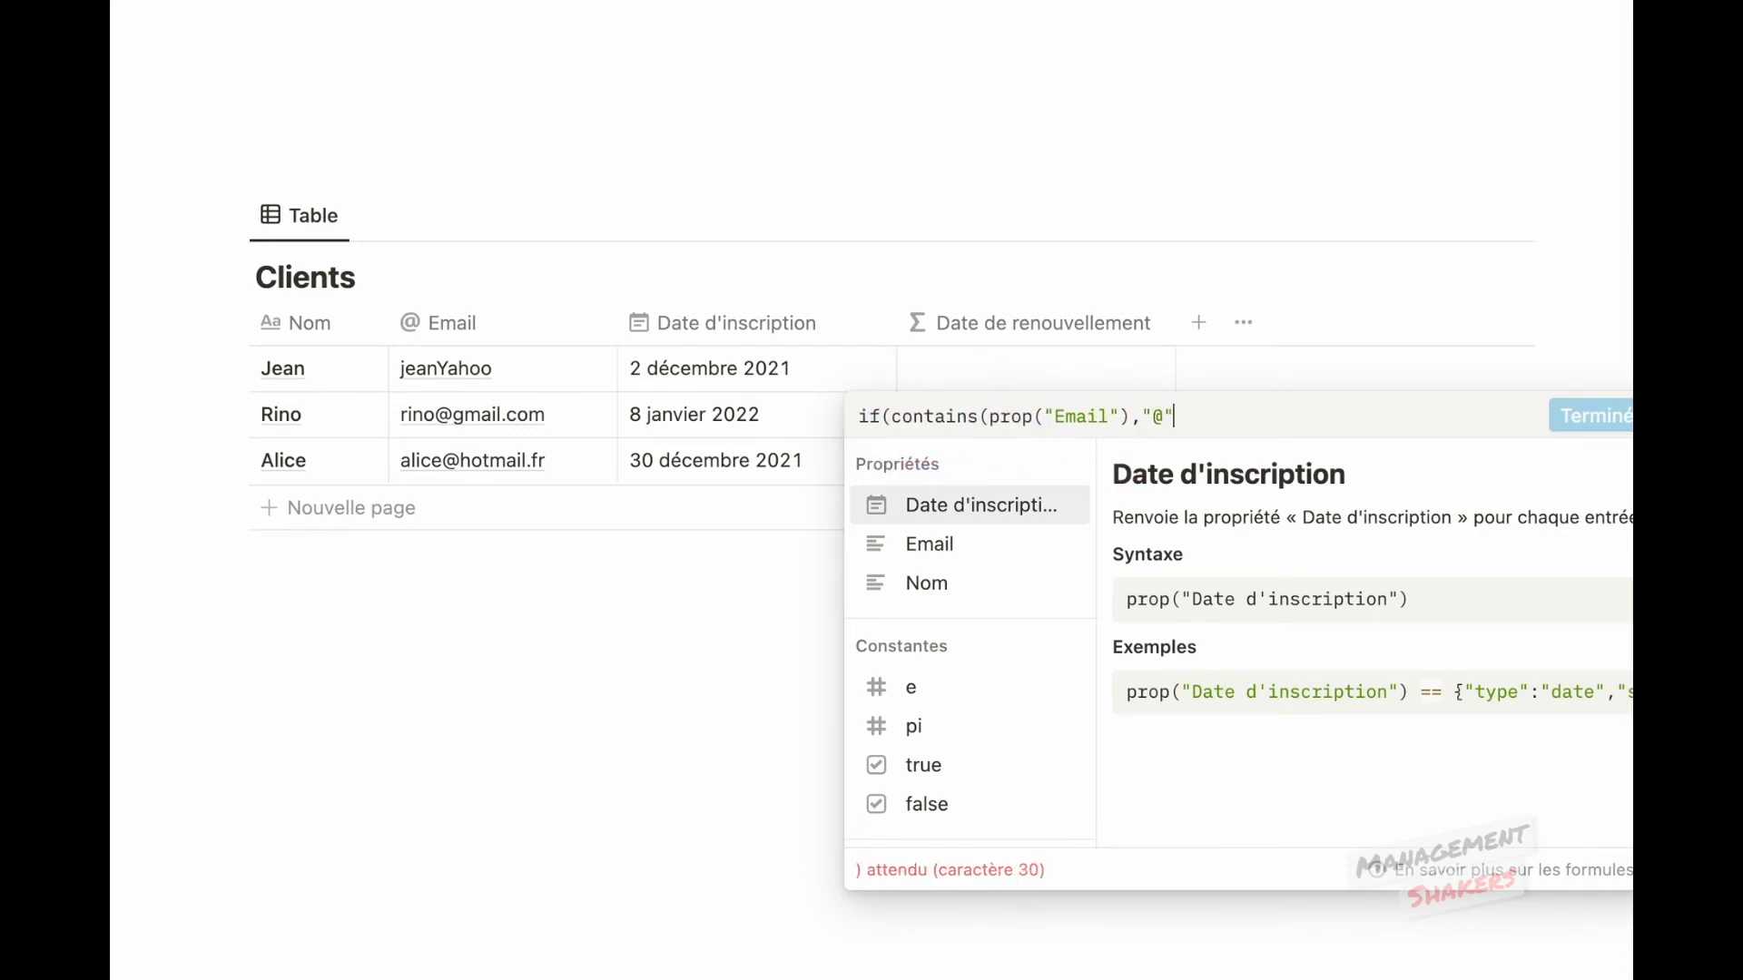
type(")")
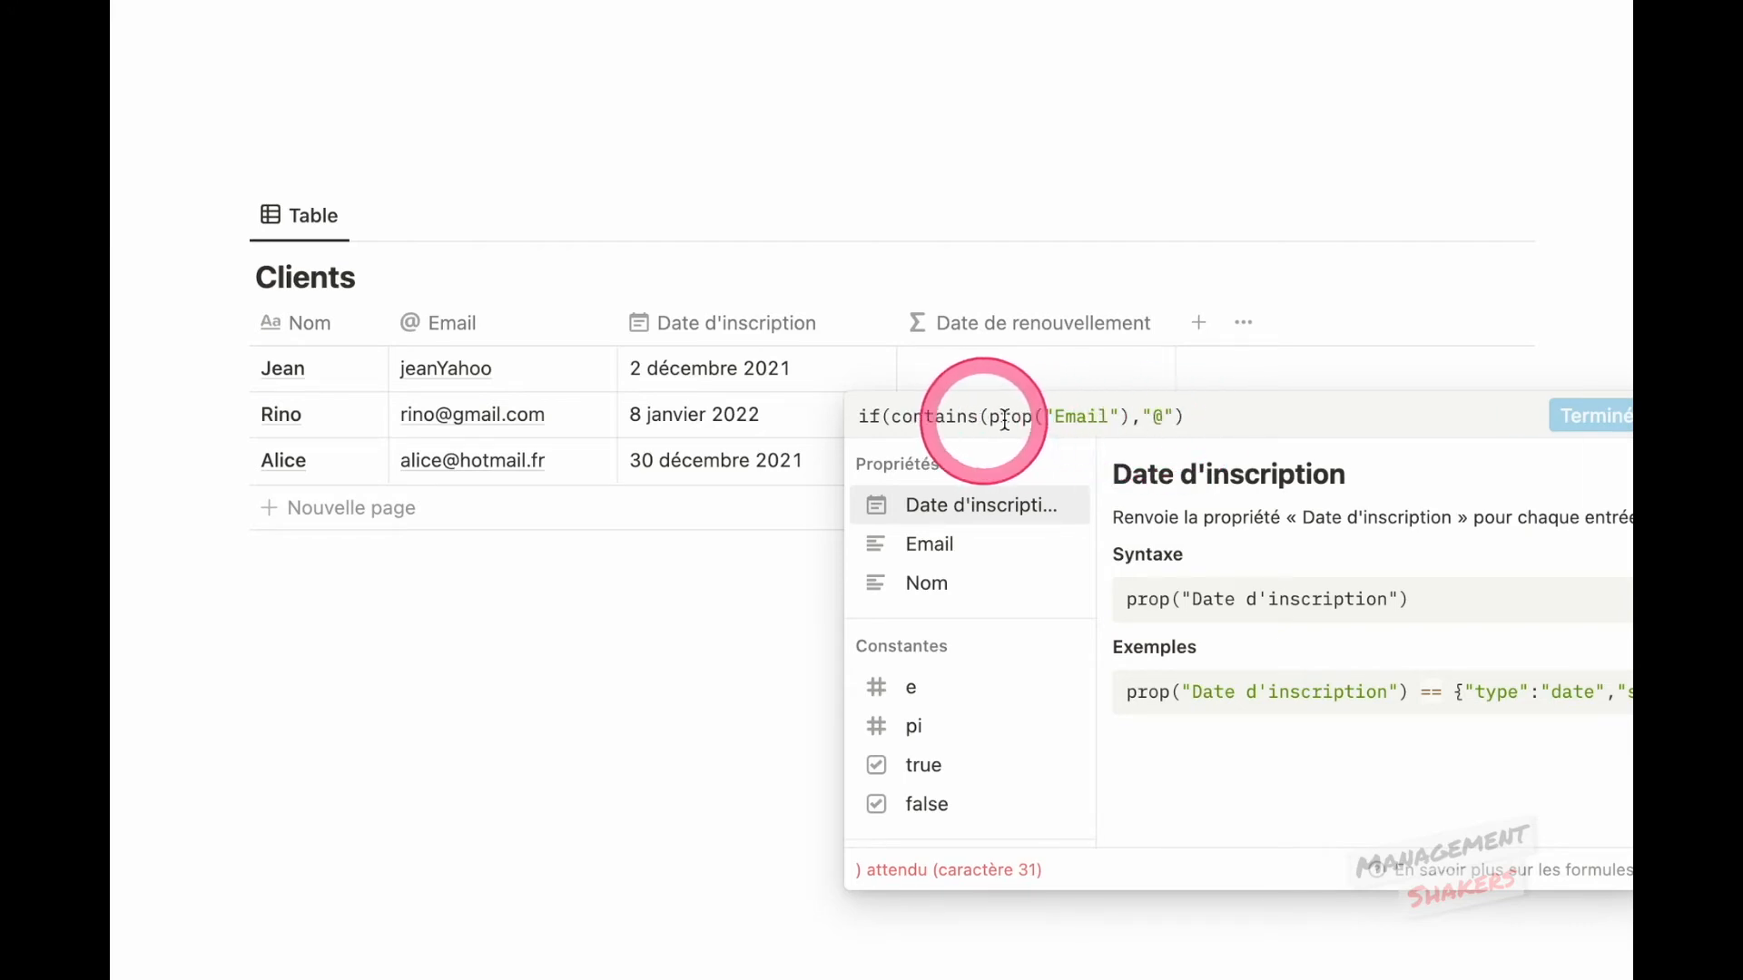
left_click_drag(1175, 418, 894, 416)
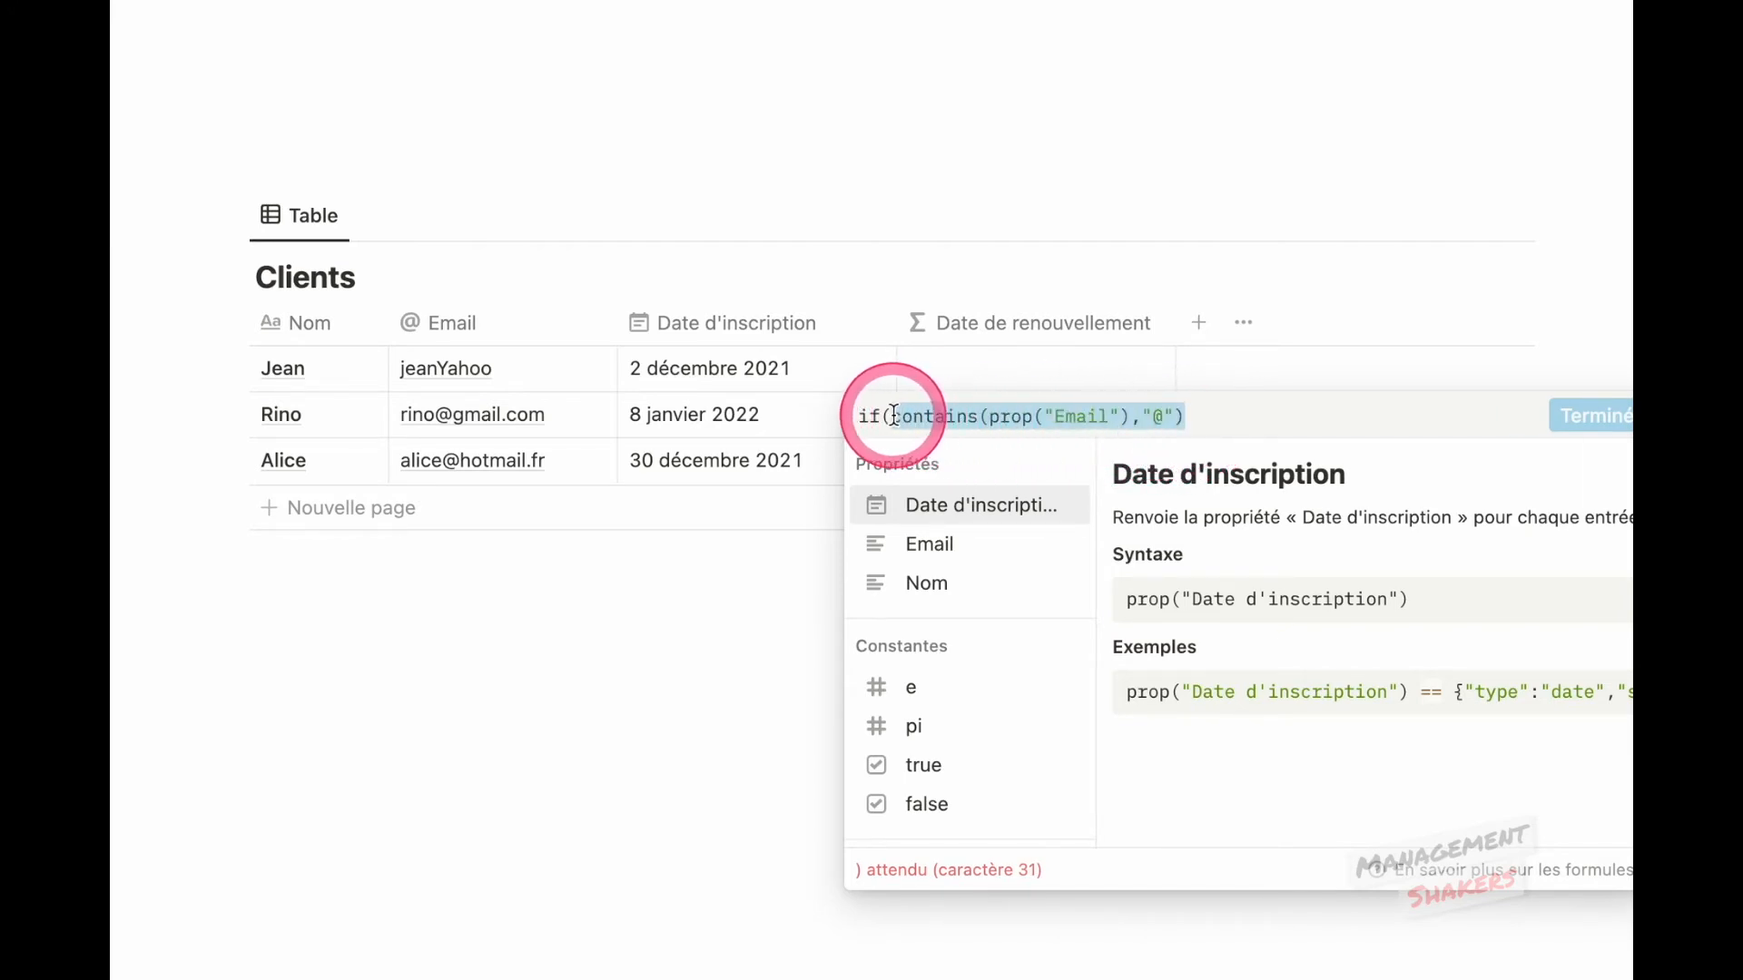
left_click(1179, 416)
Step: Add dateAdd(prop("Date d'inscription"),1,"months") as the result when the condition is true, followed by a comma
type(",")
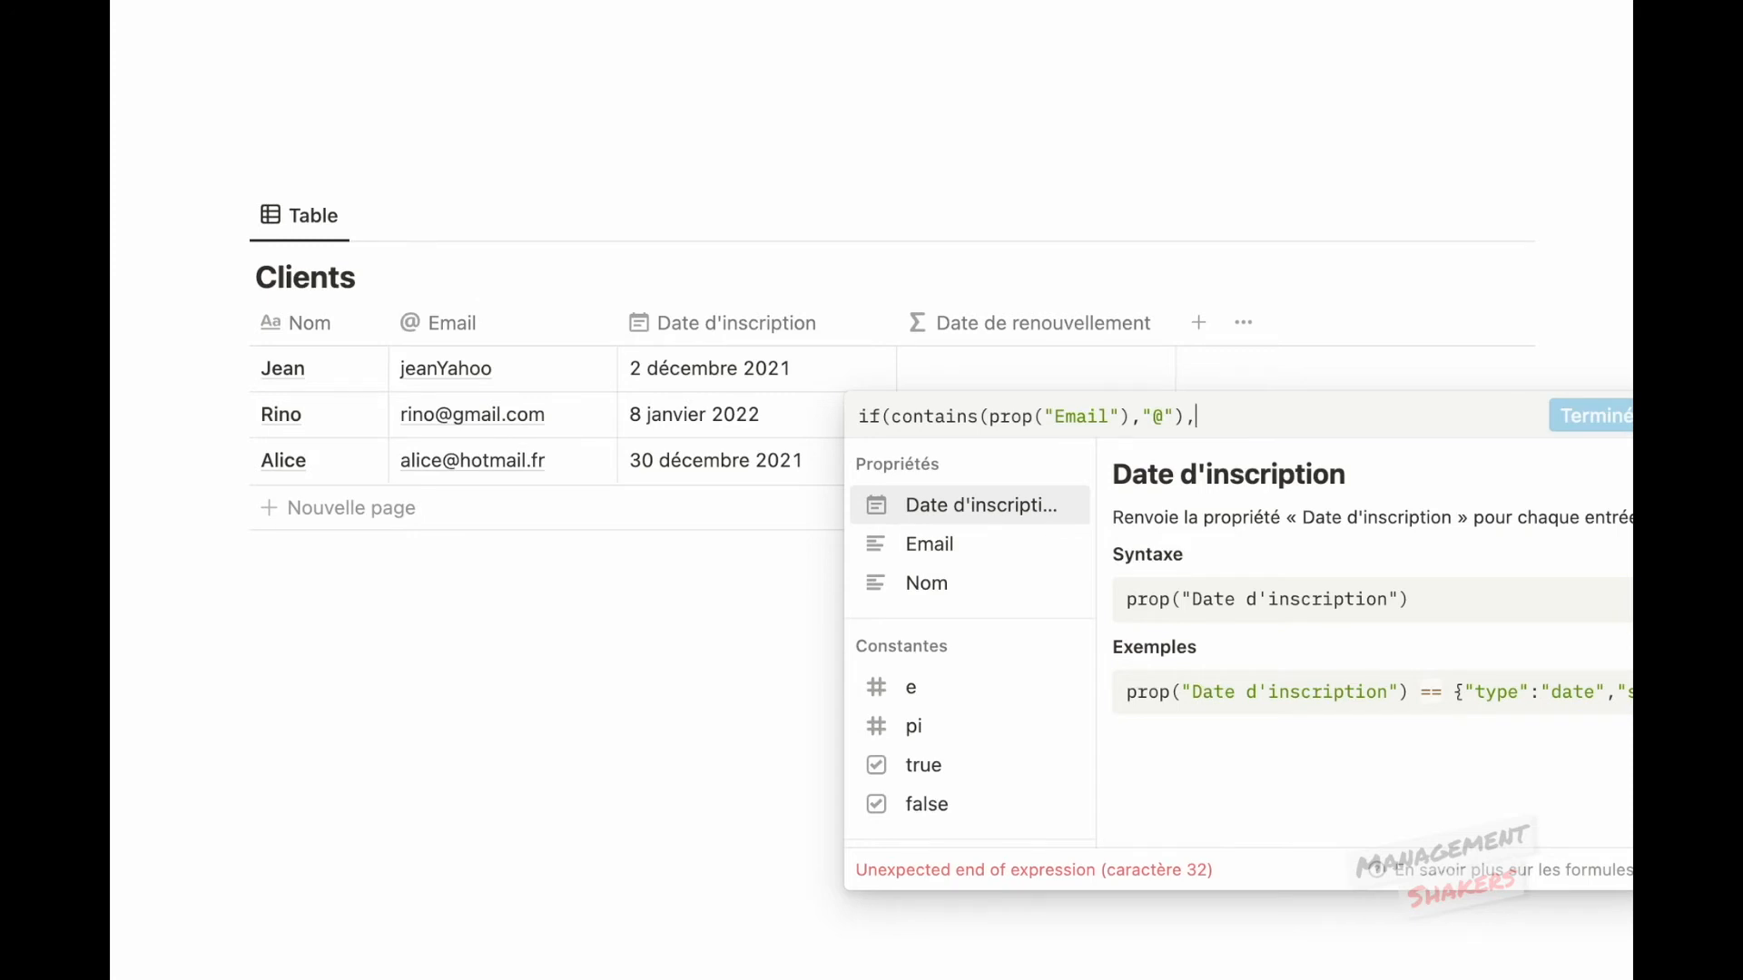
type("dateAdd")
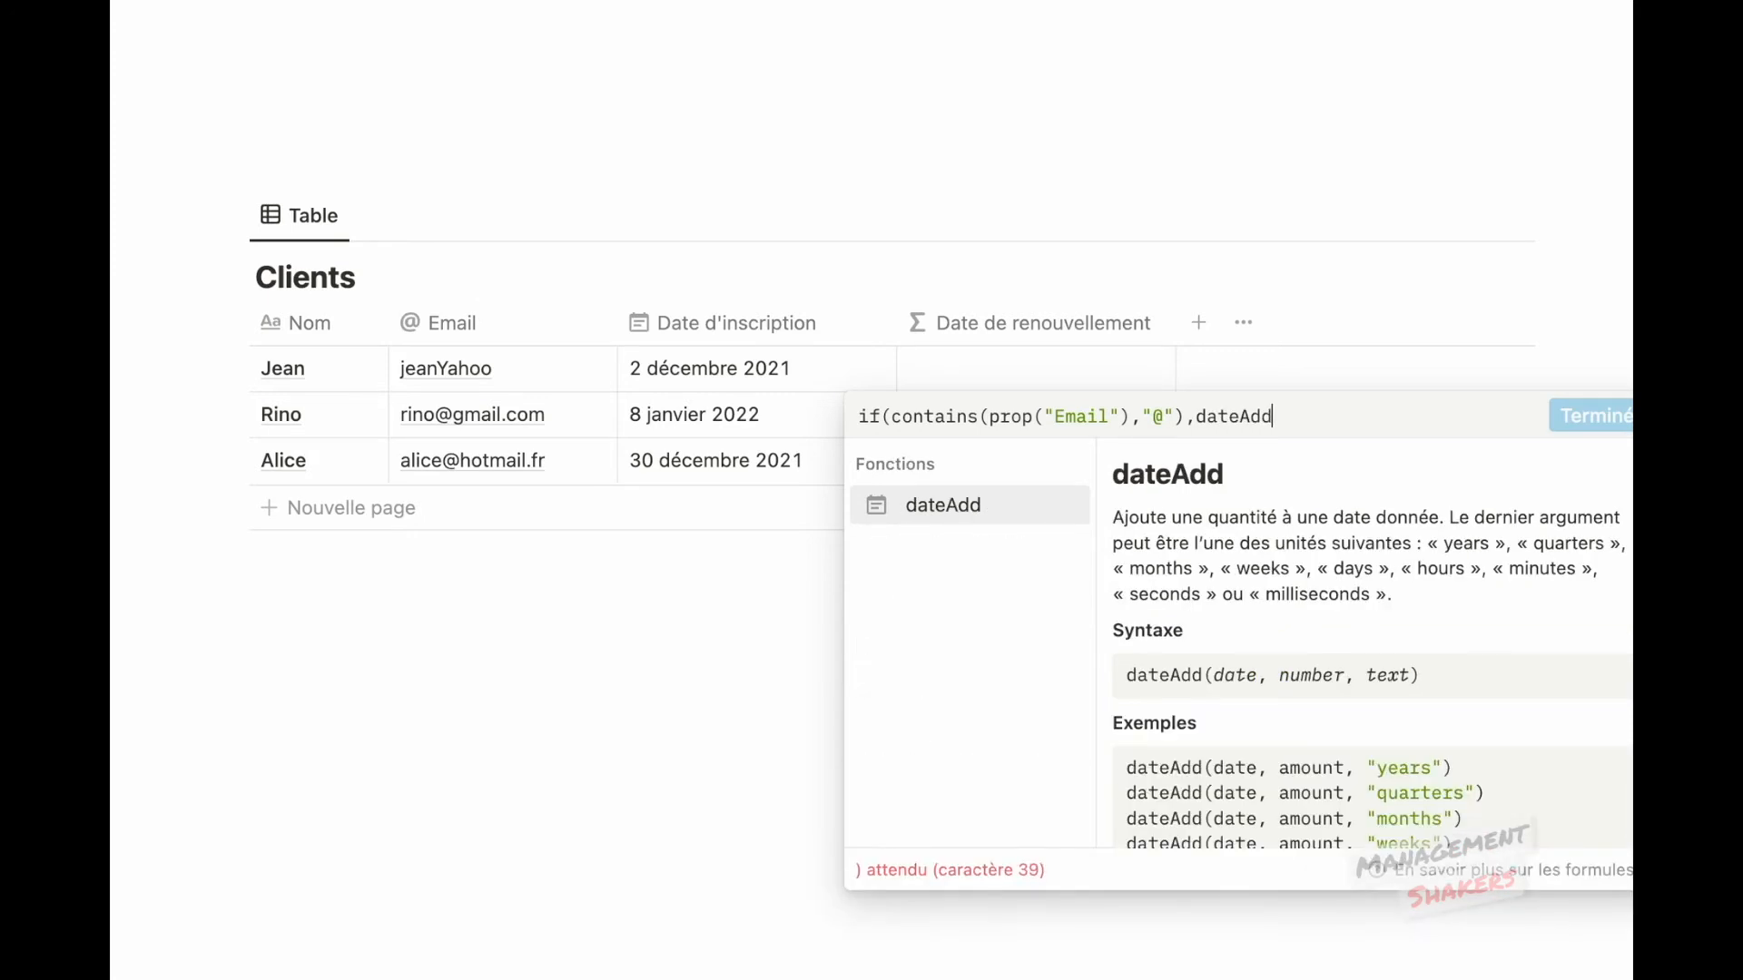
type("(")
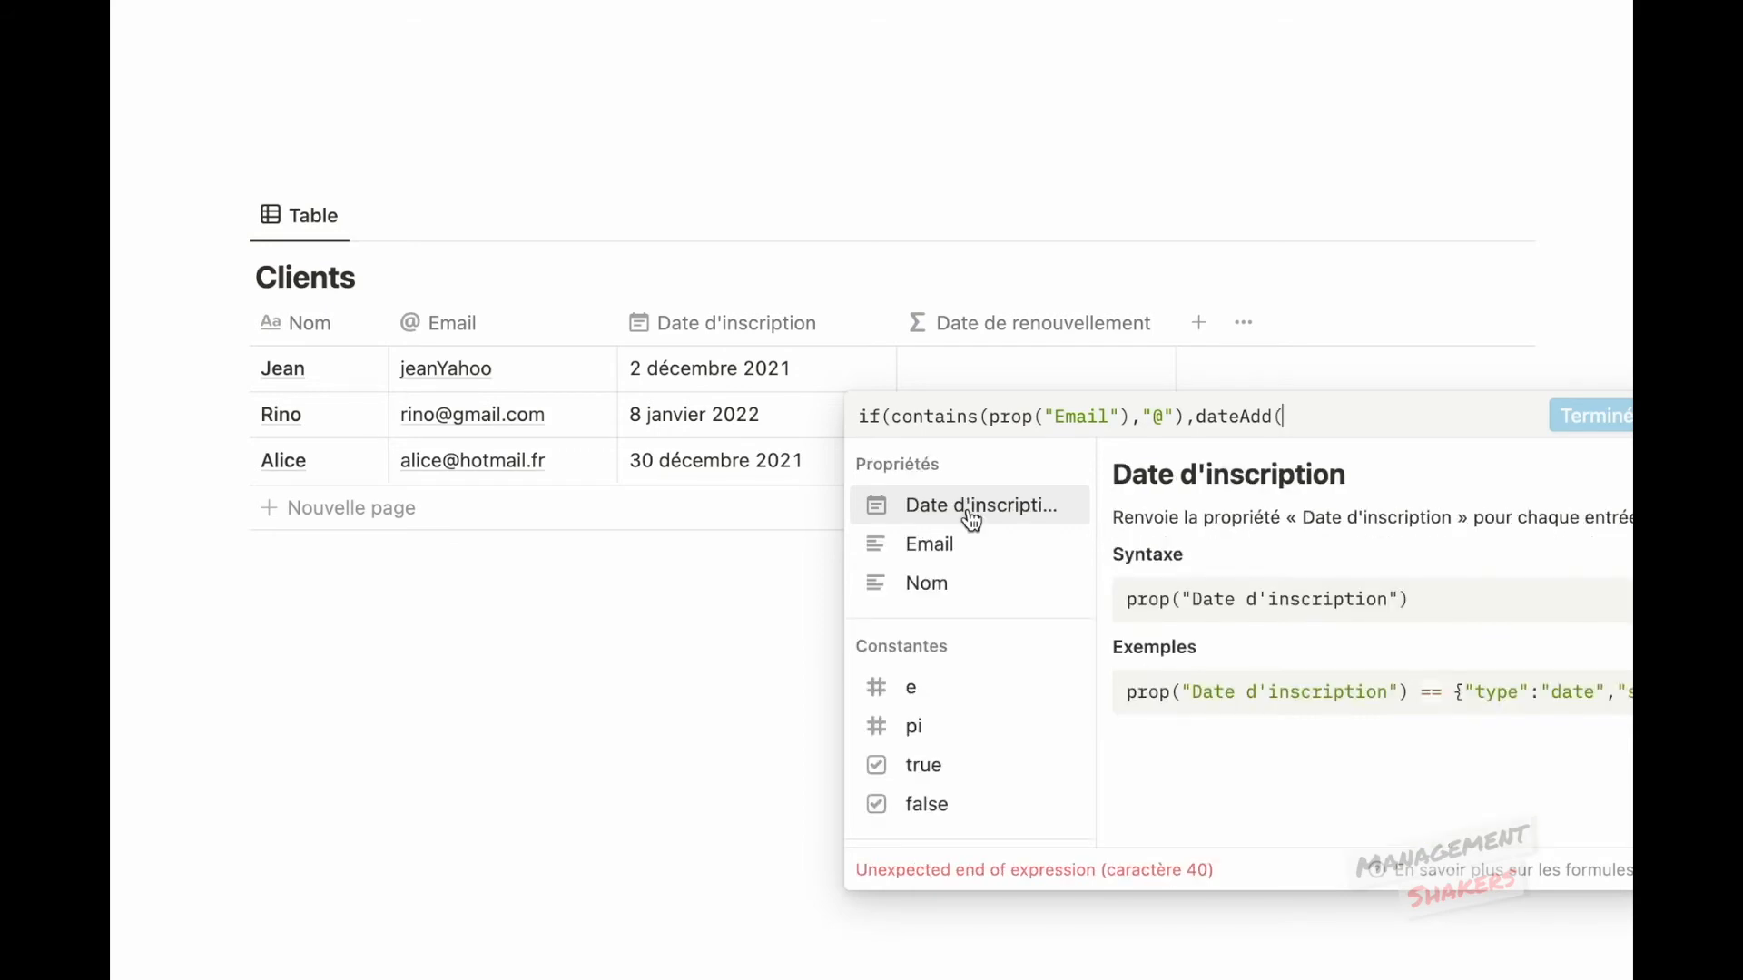
left_click(971, 509)
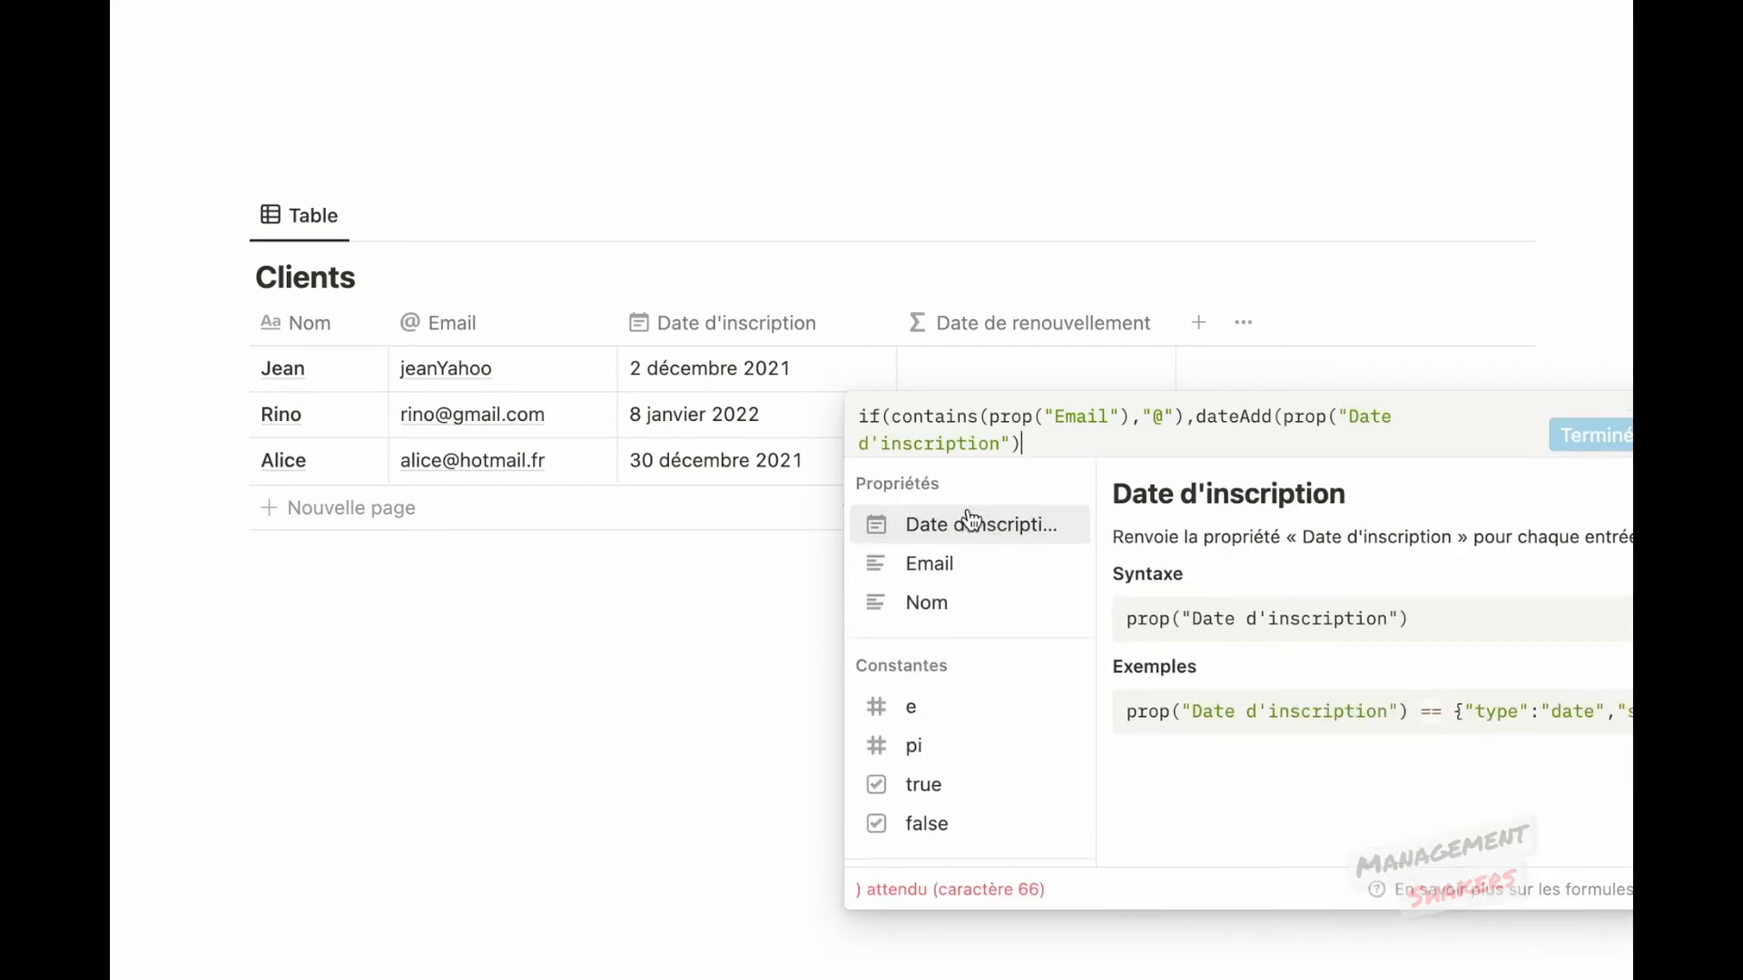
type(",")
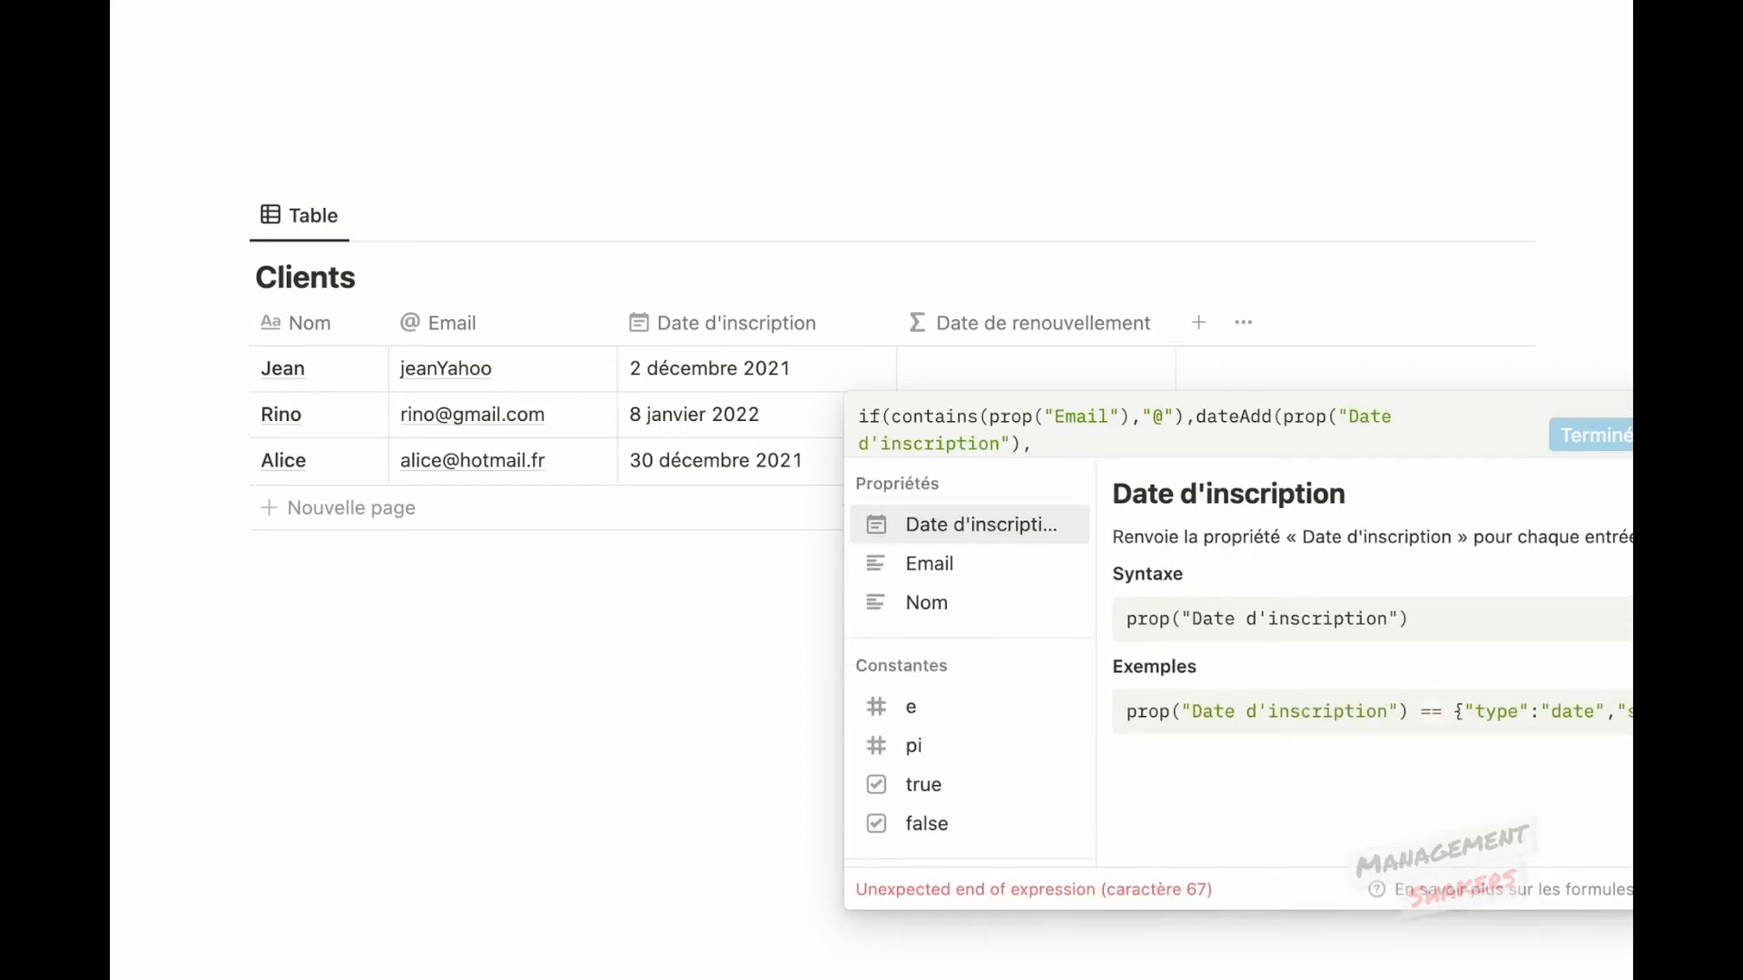
type("1")
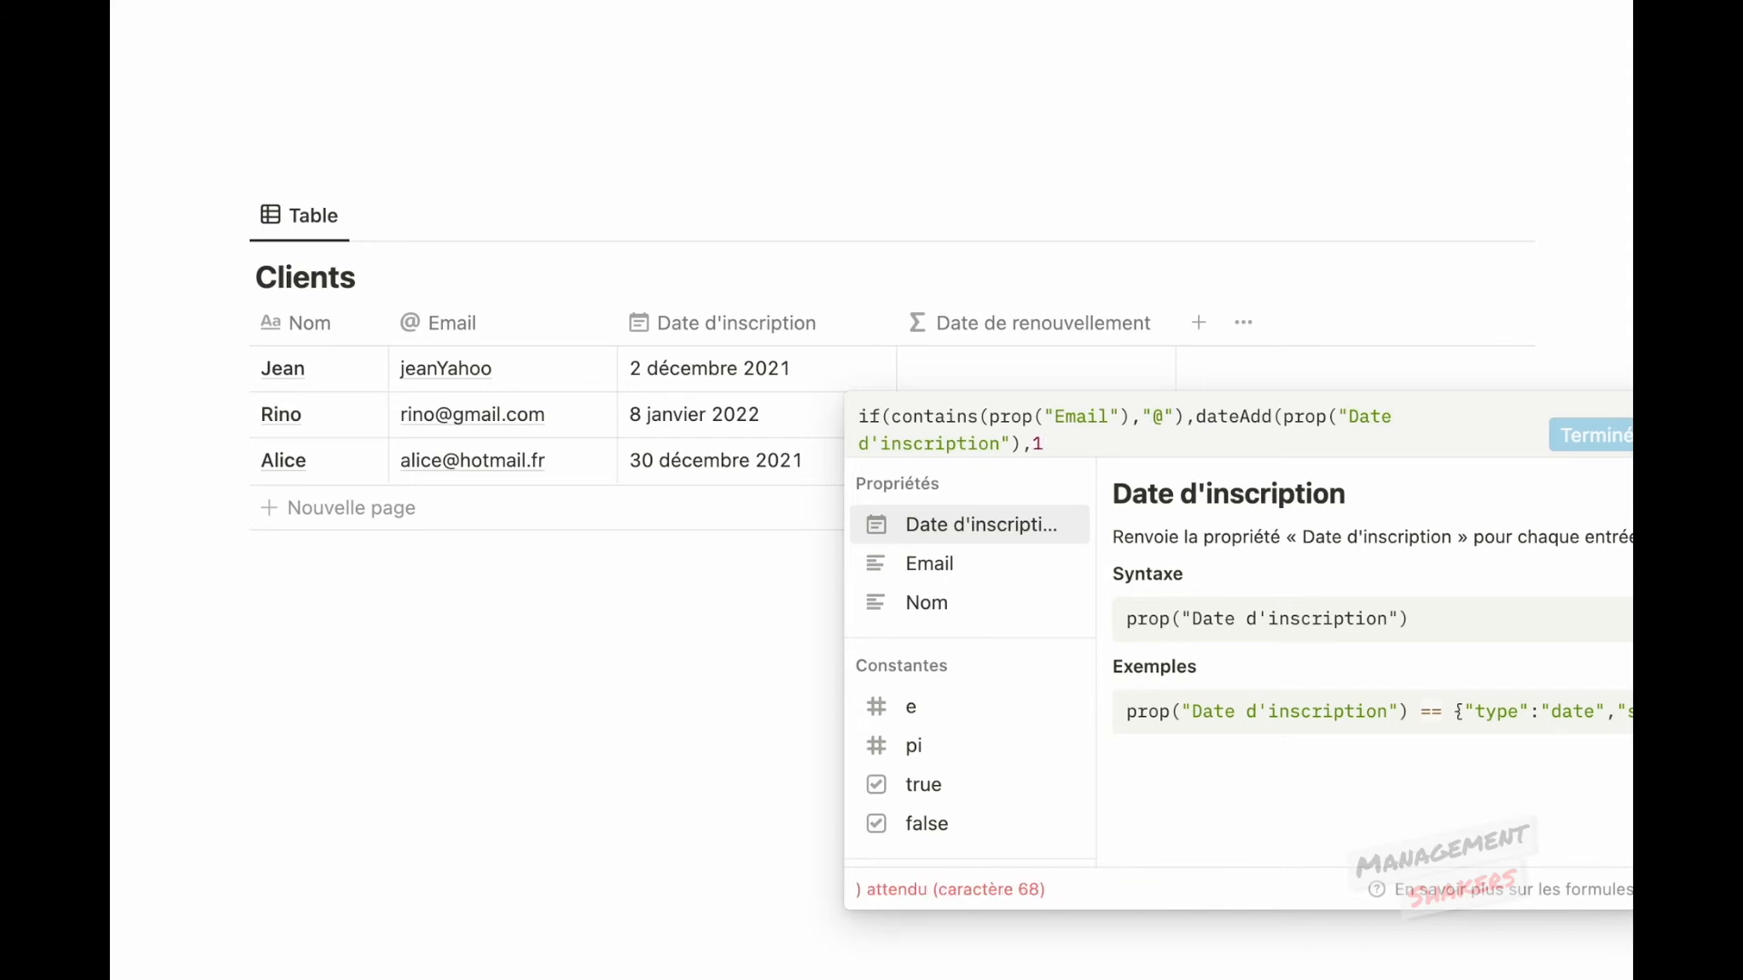
type(",\"m")
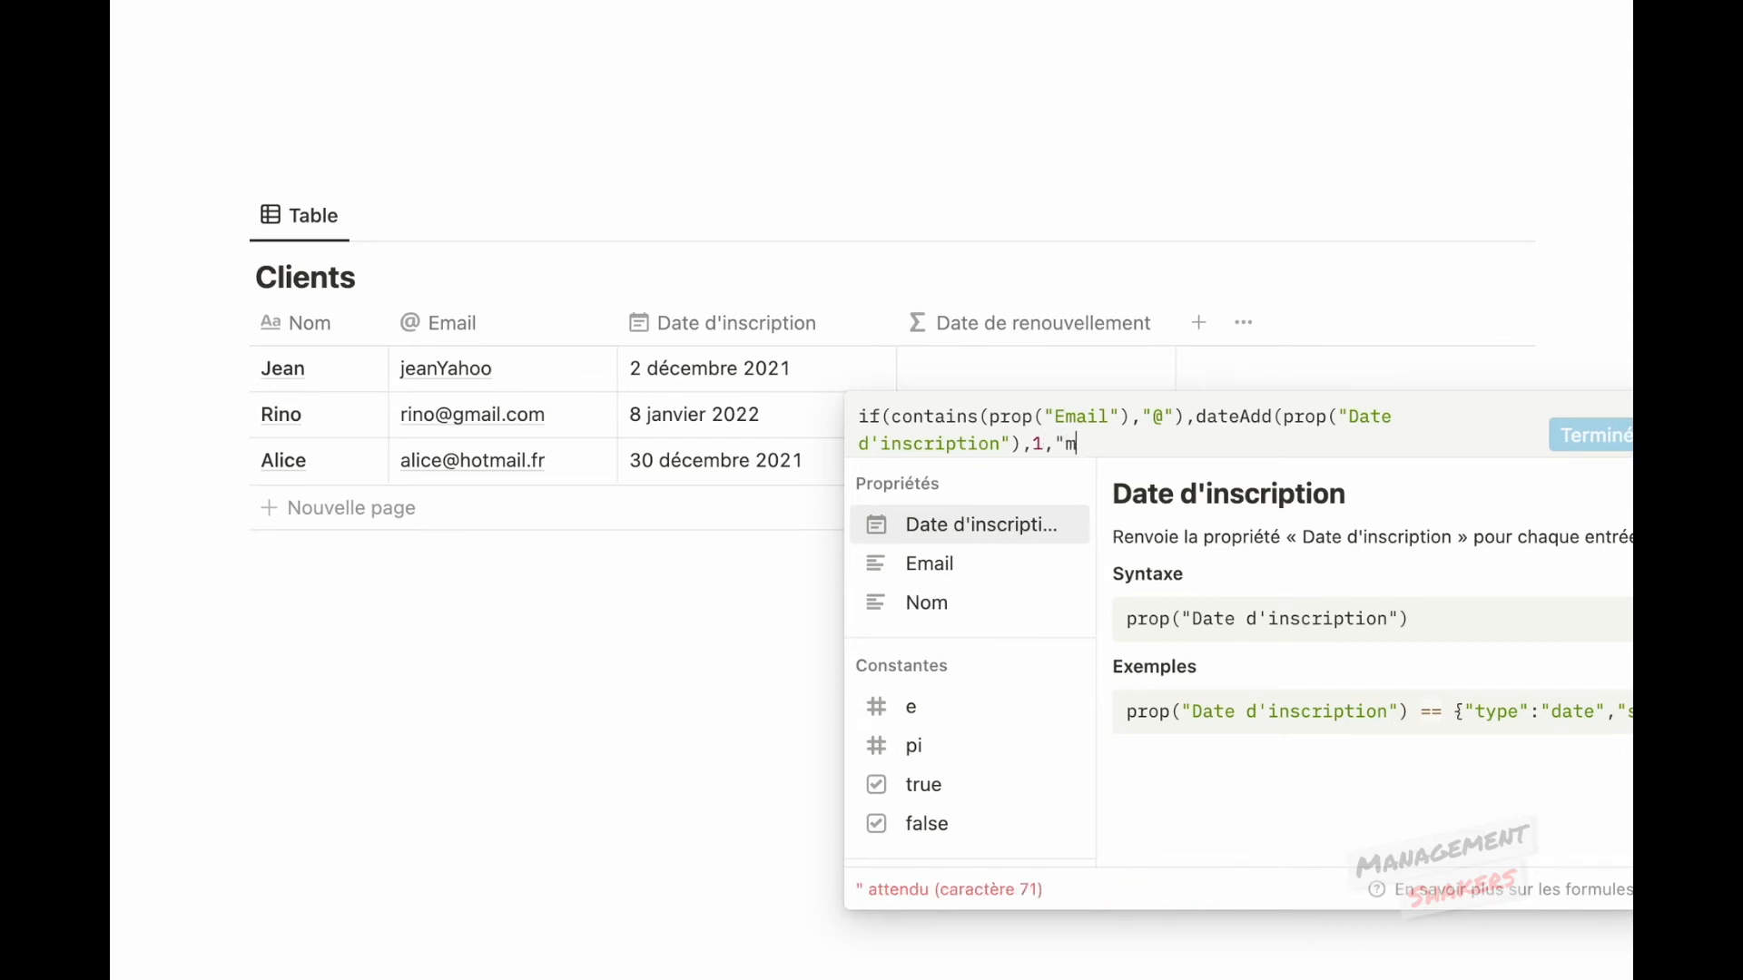
type("onths\"")
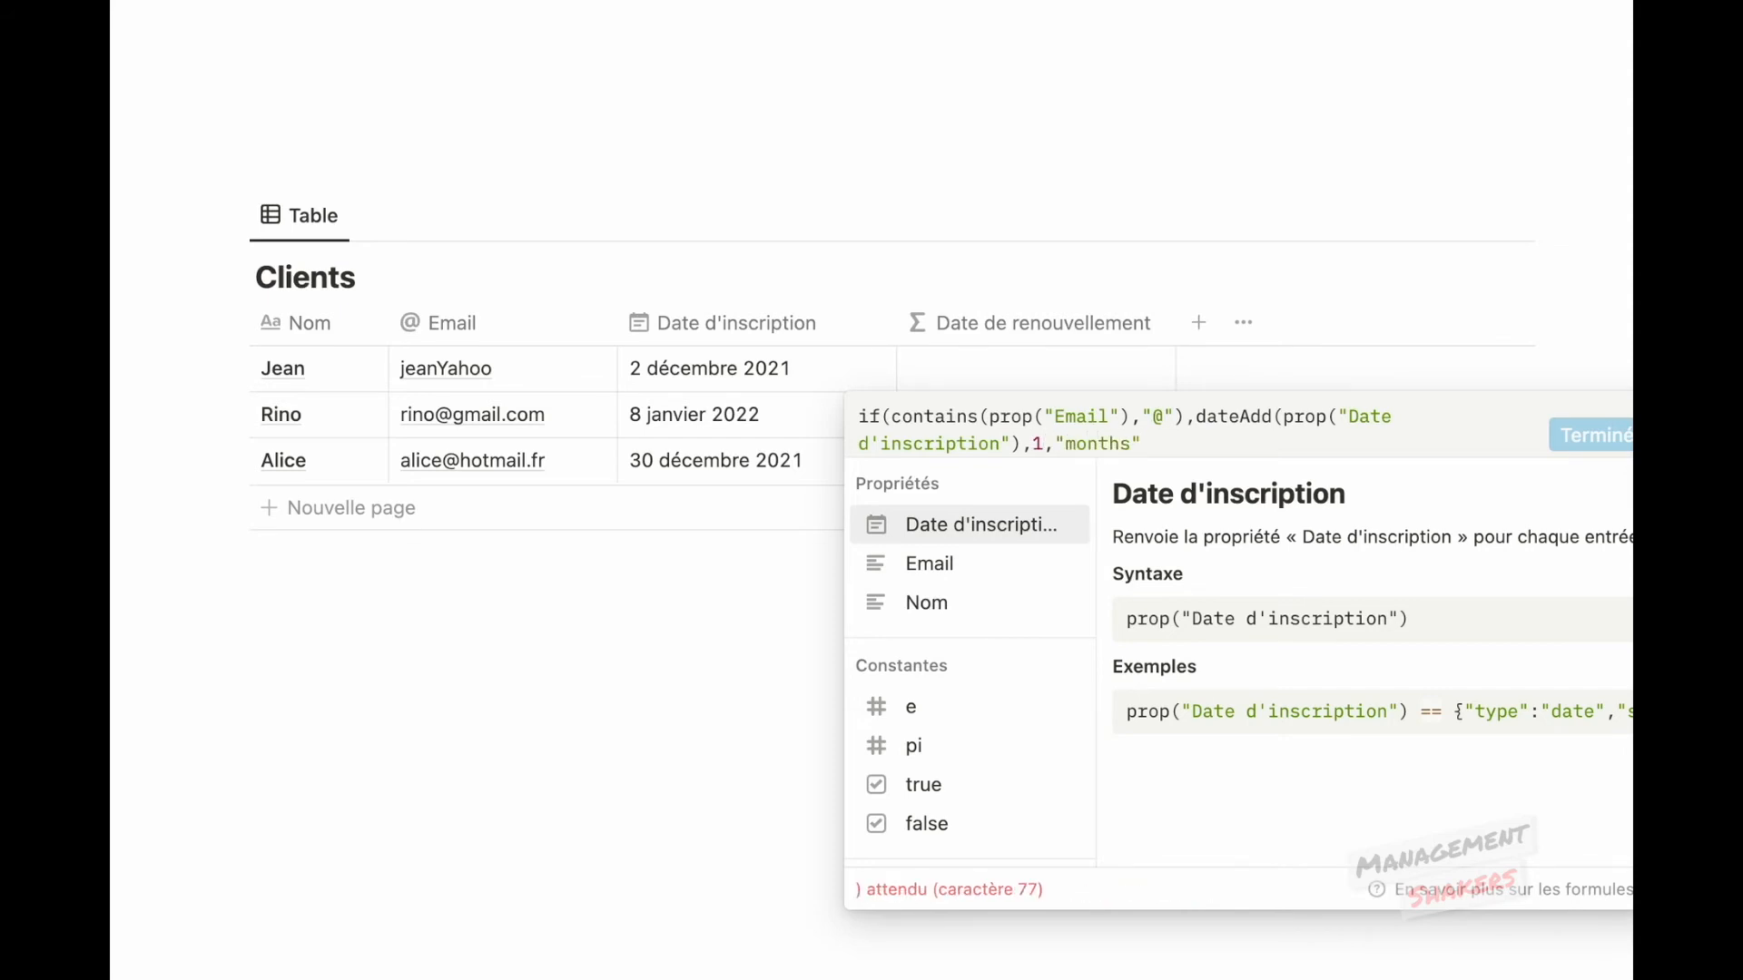
type("),")
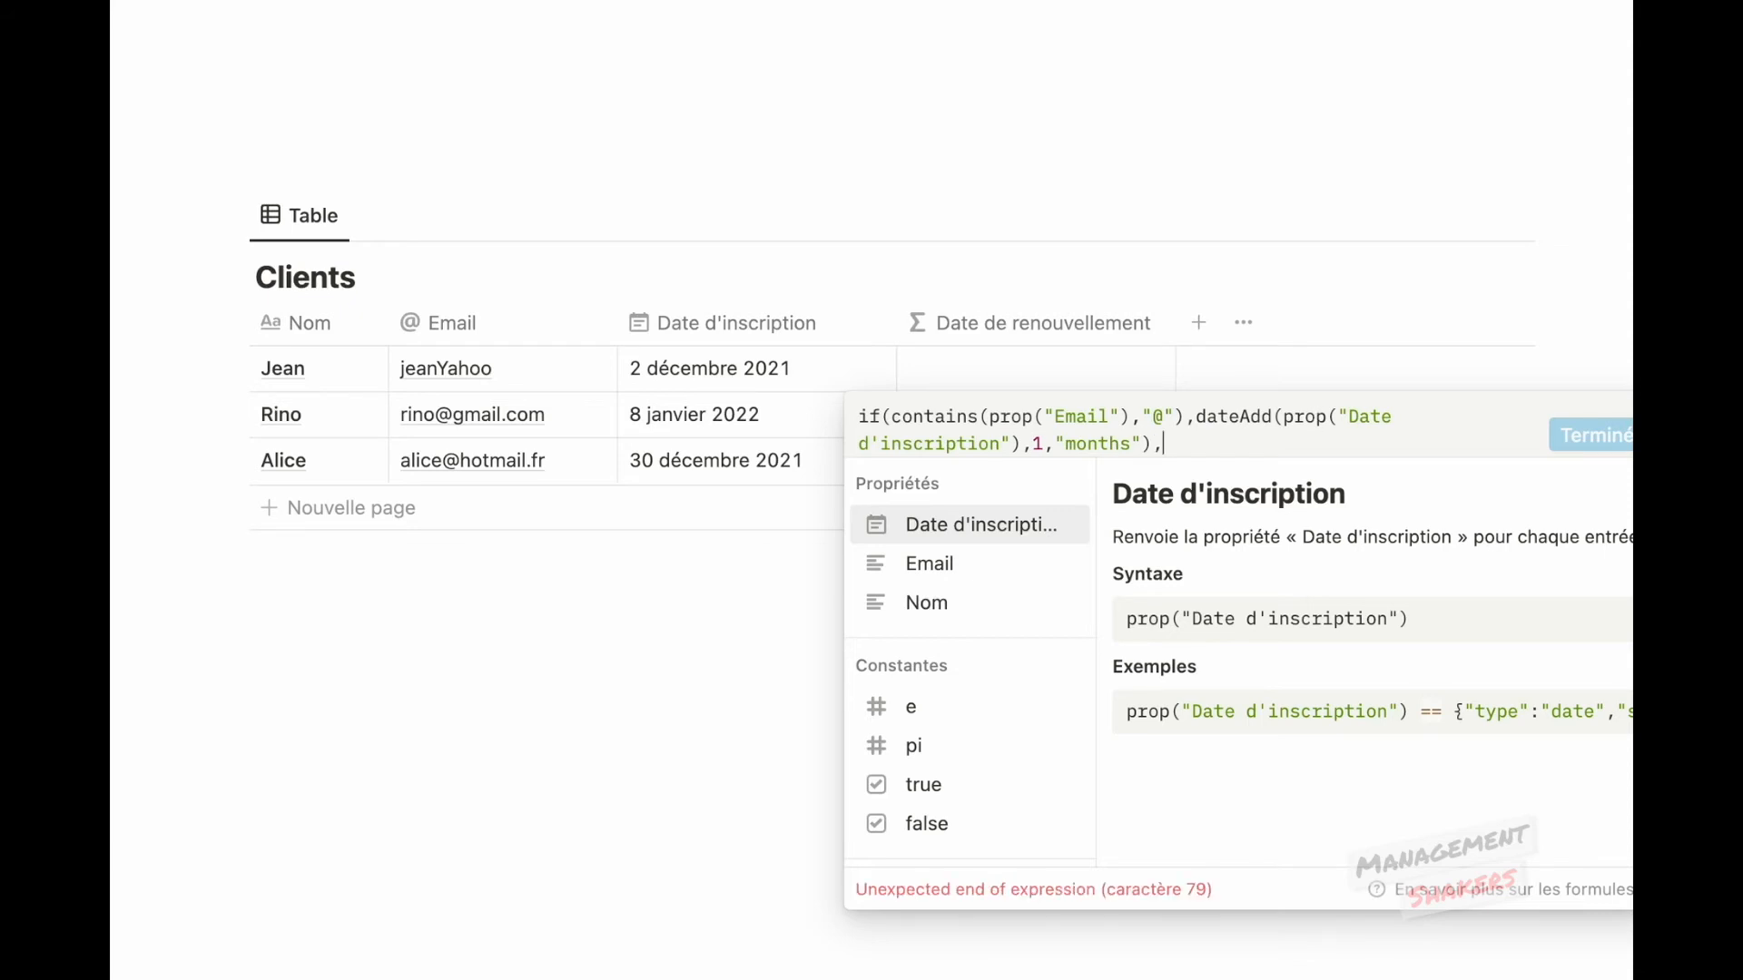
Step: Enter "Email non valide !" as the renewal date formula's result when the condition is false and close the if expression
type("\"")
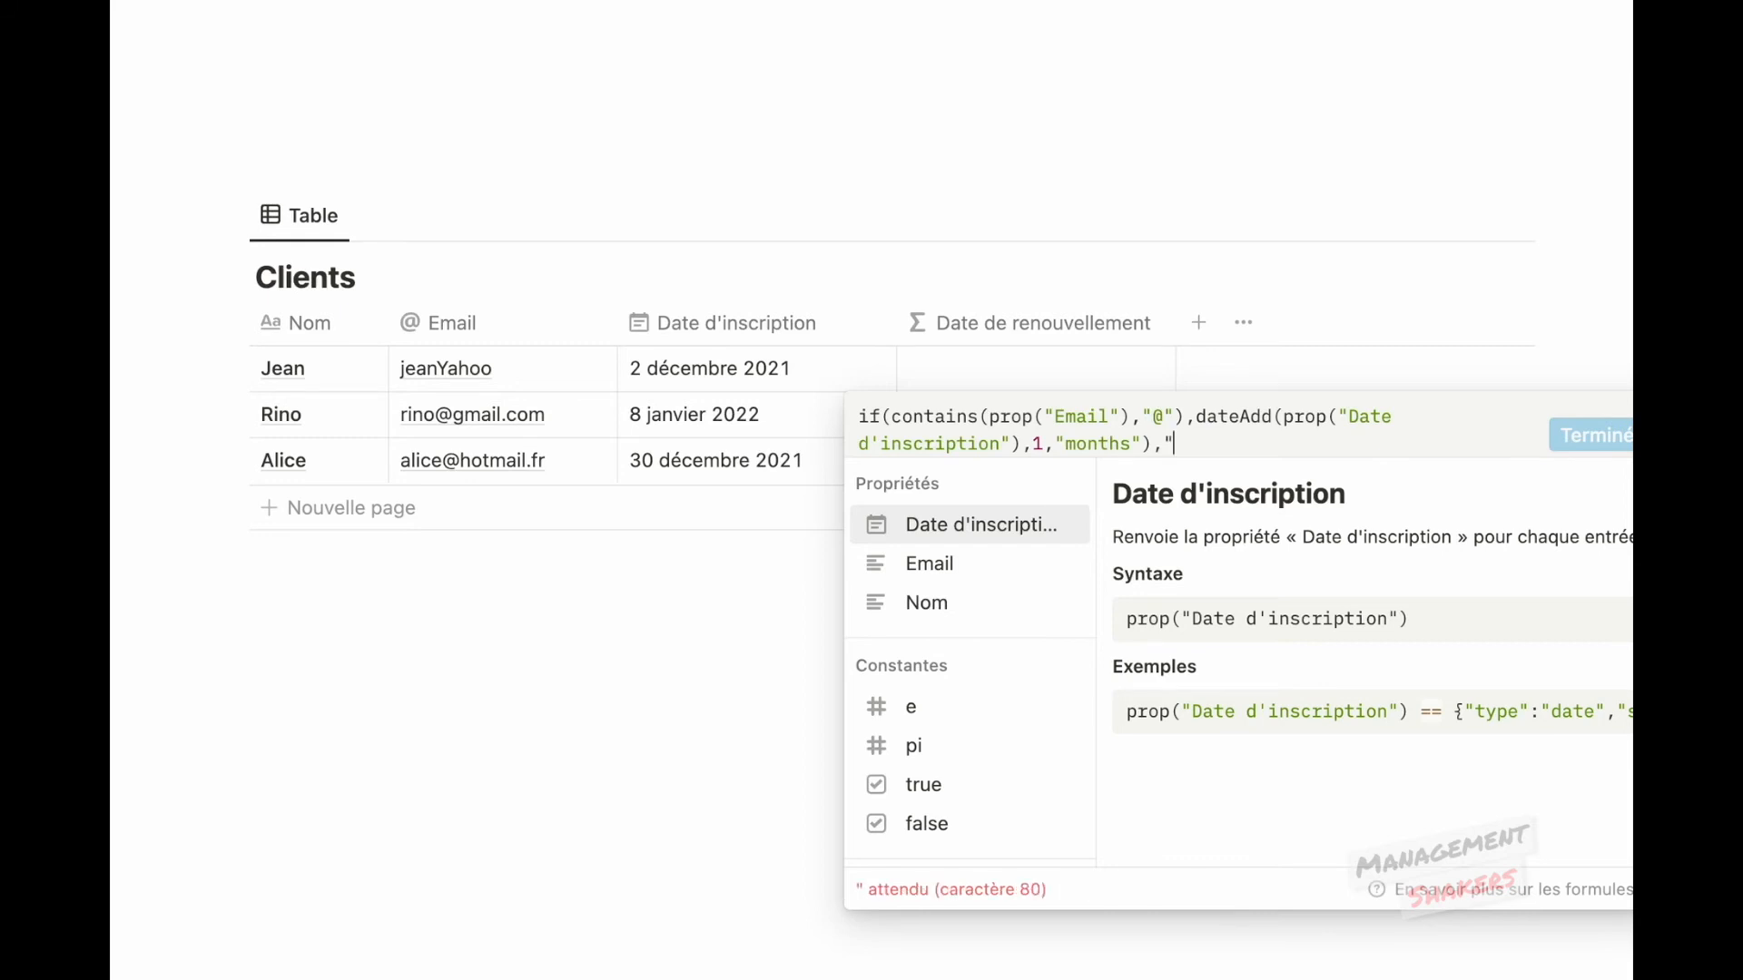
type("Email non valide !")
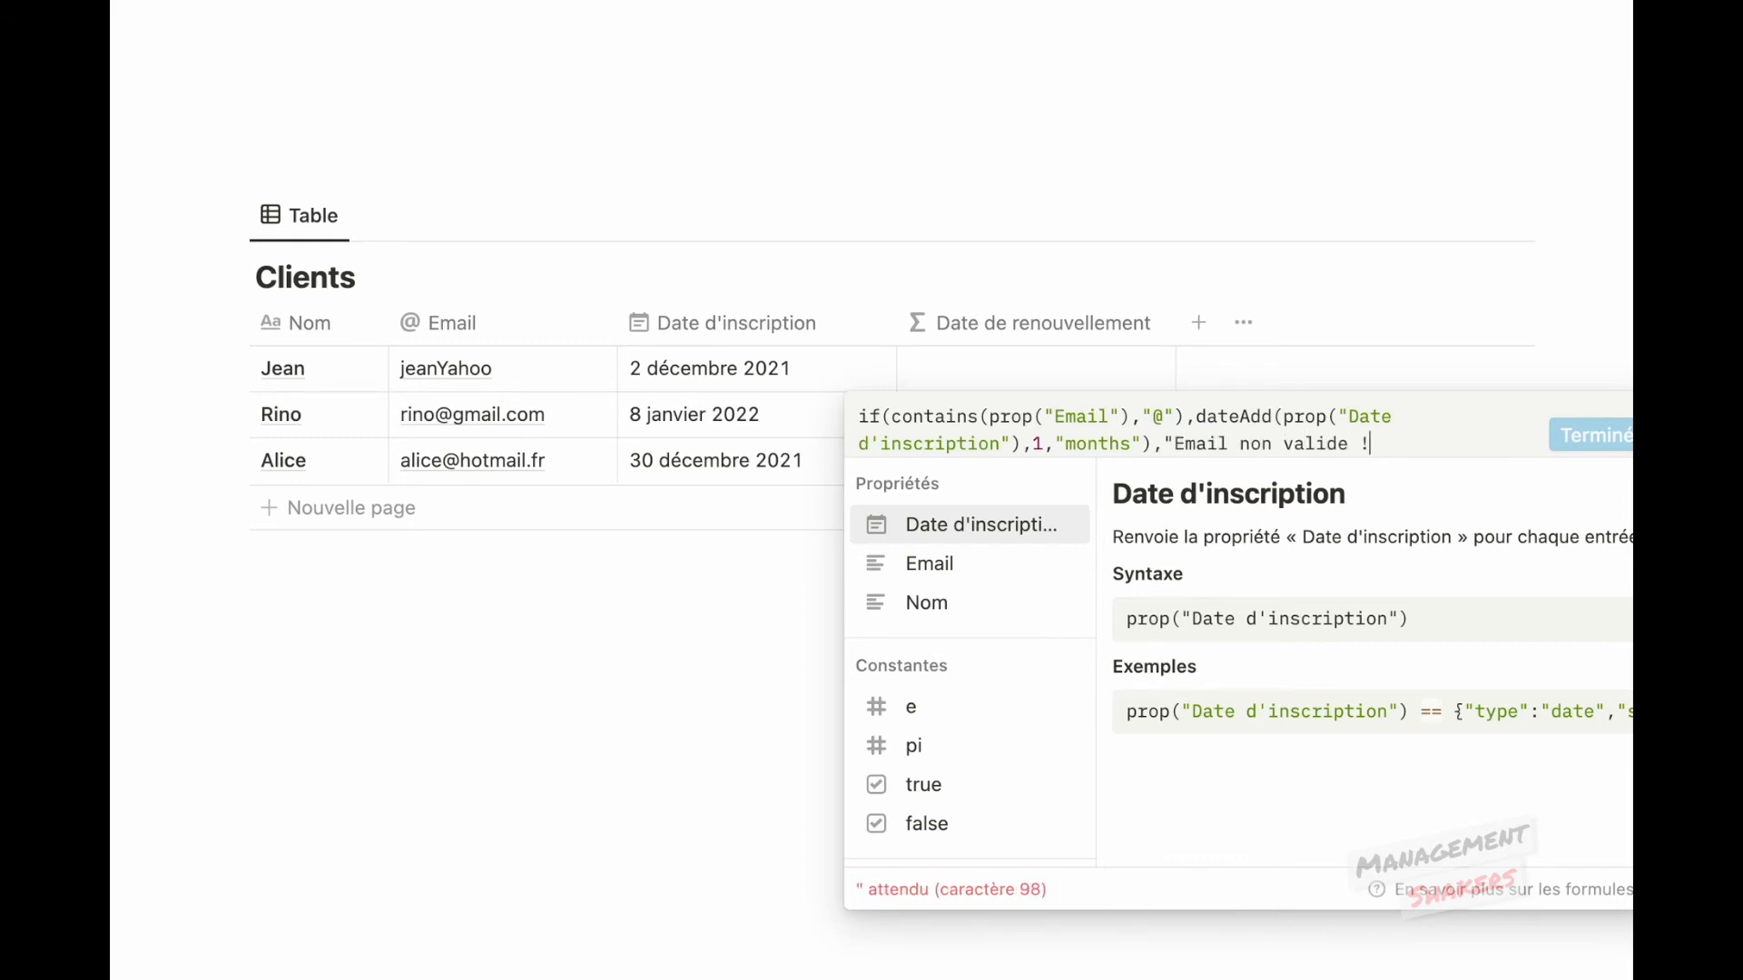
type("\"")
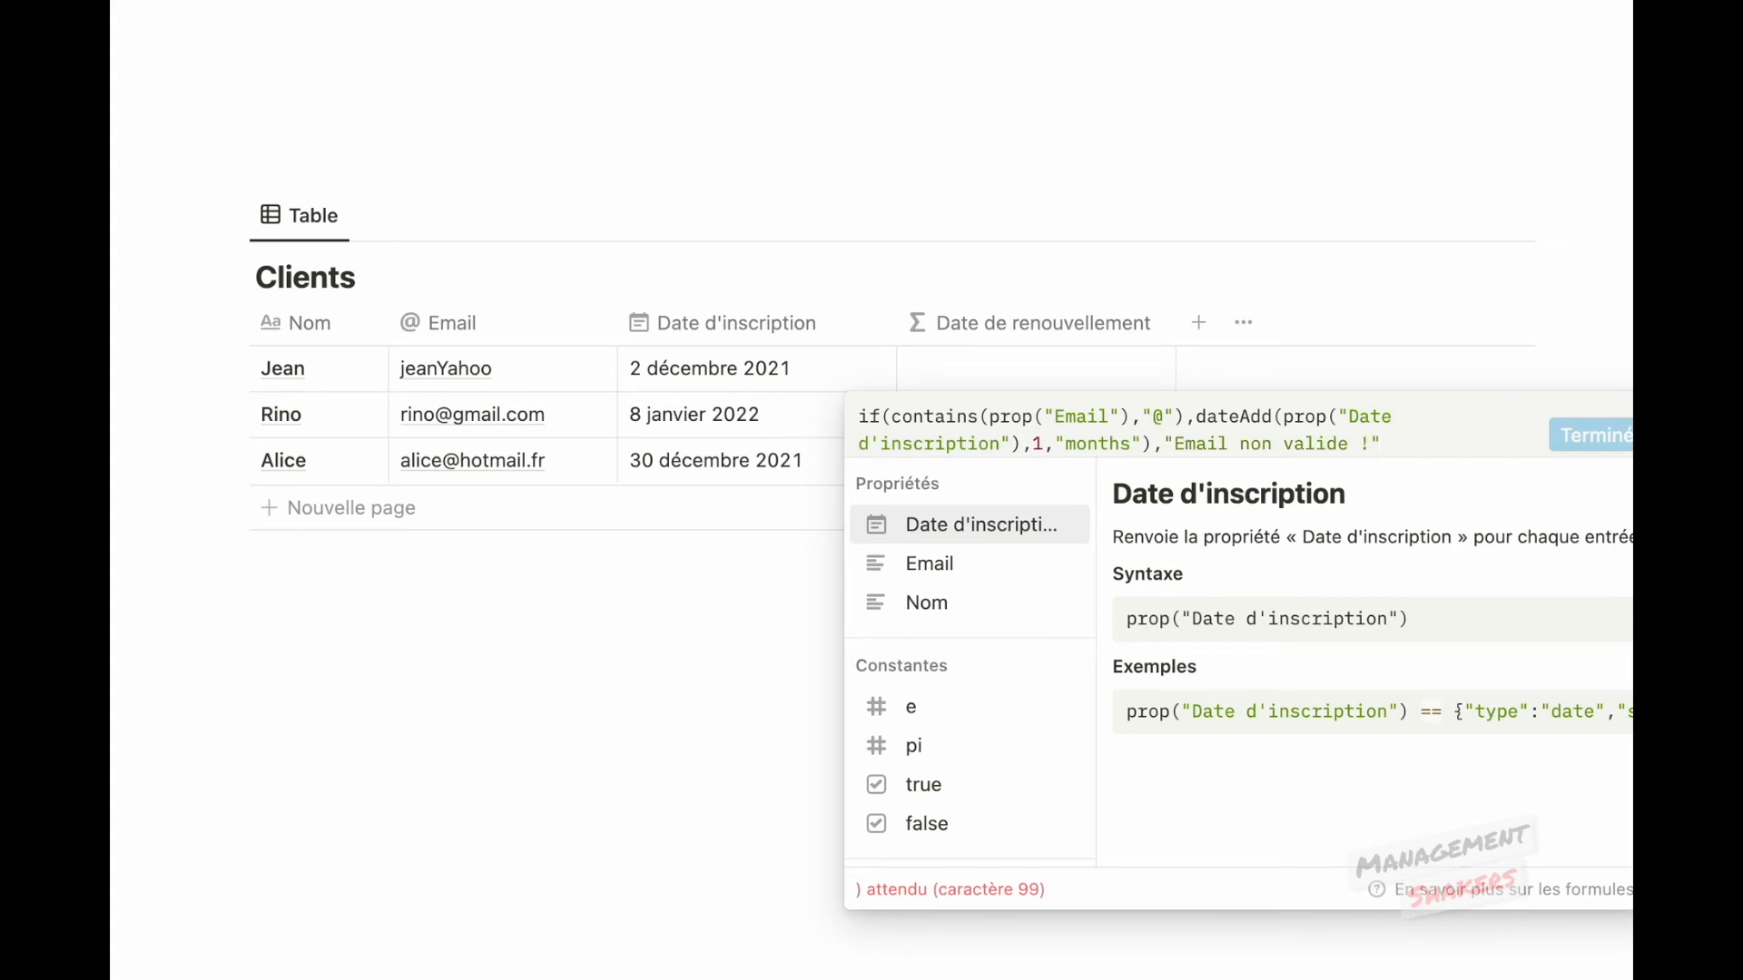
type(")")
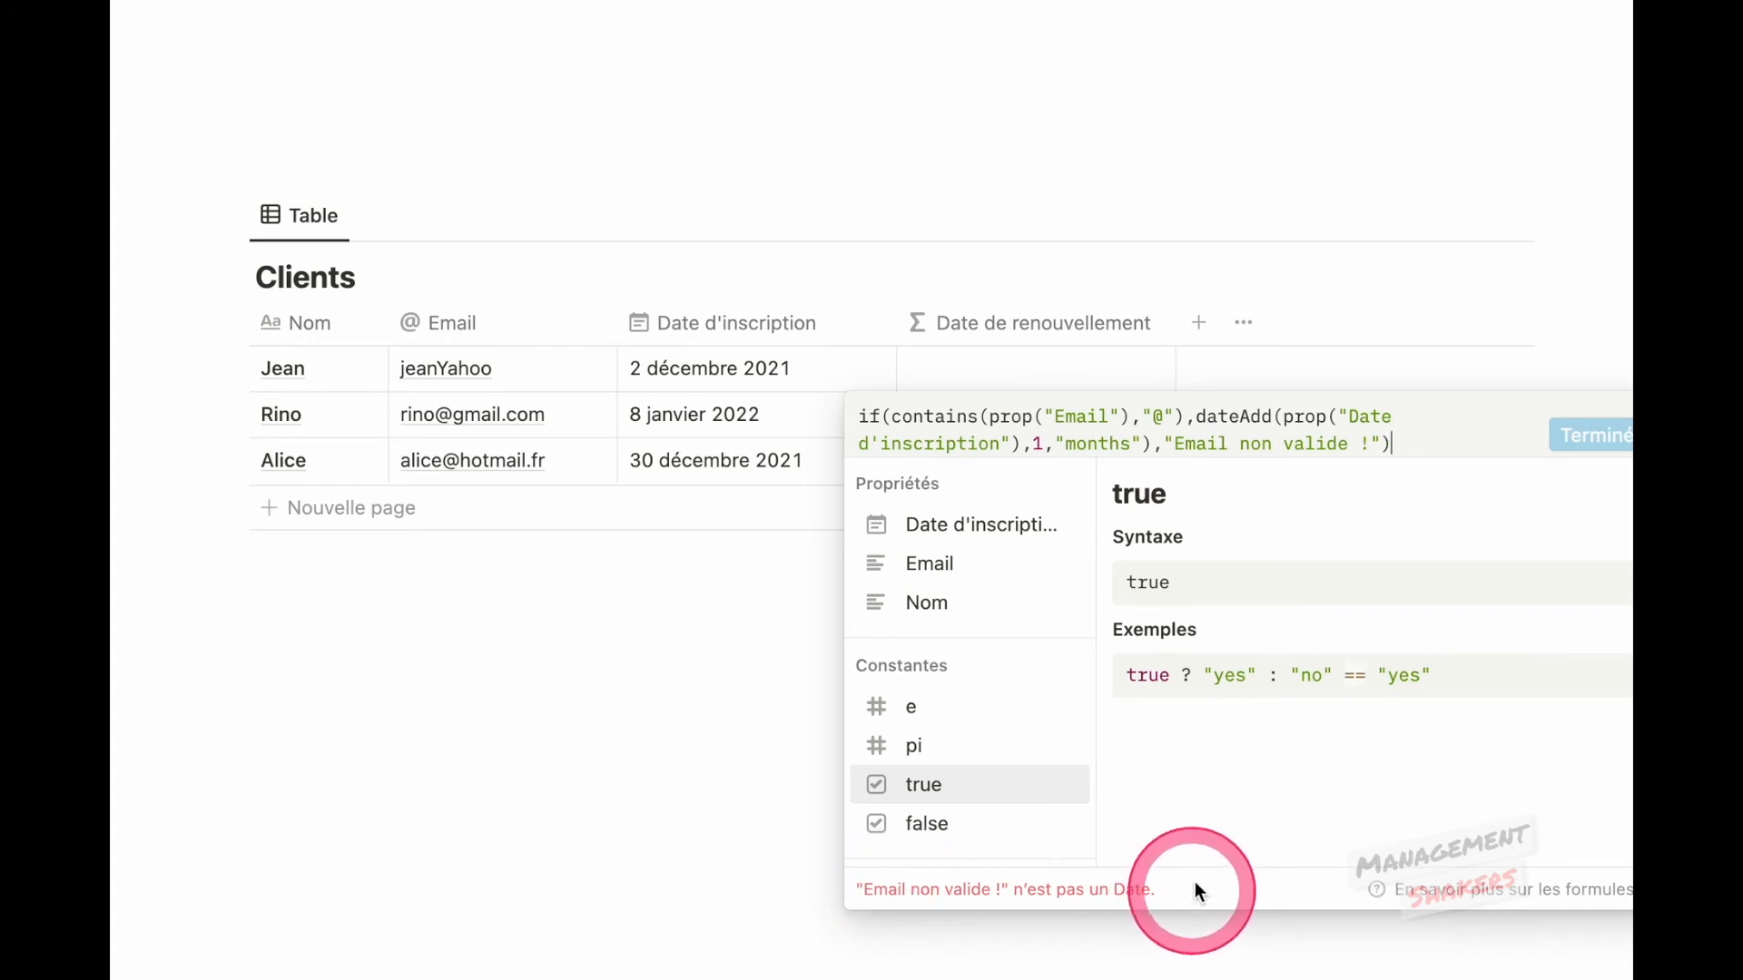
left_click(1204, 415)
left_click_drag(1184, 416, 895, 414)
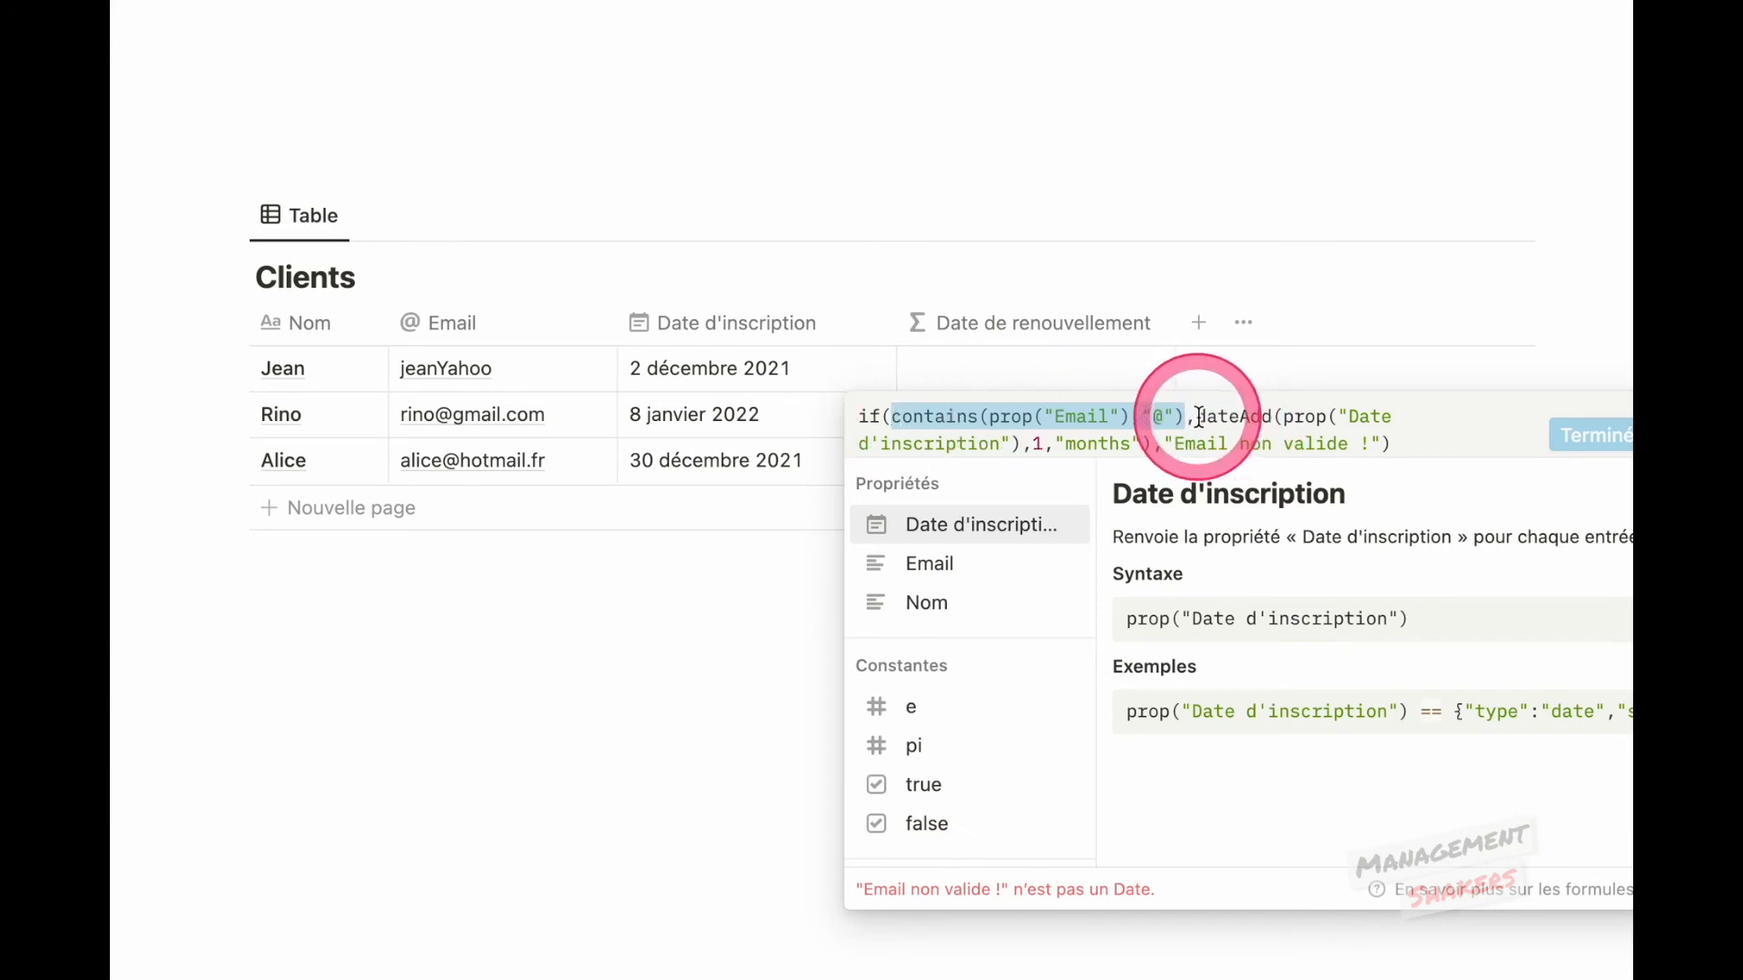
left_click_drag(1198, 416, 1153, 442)
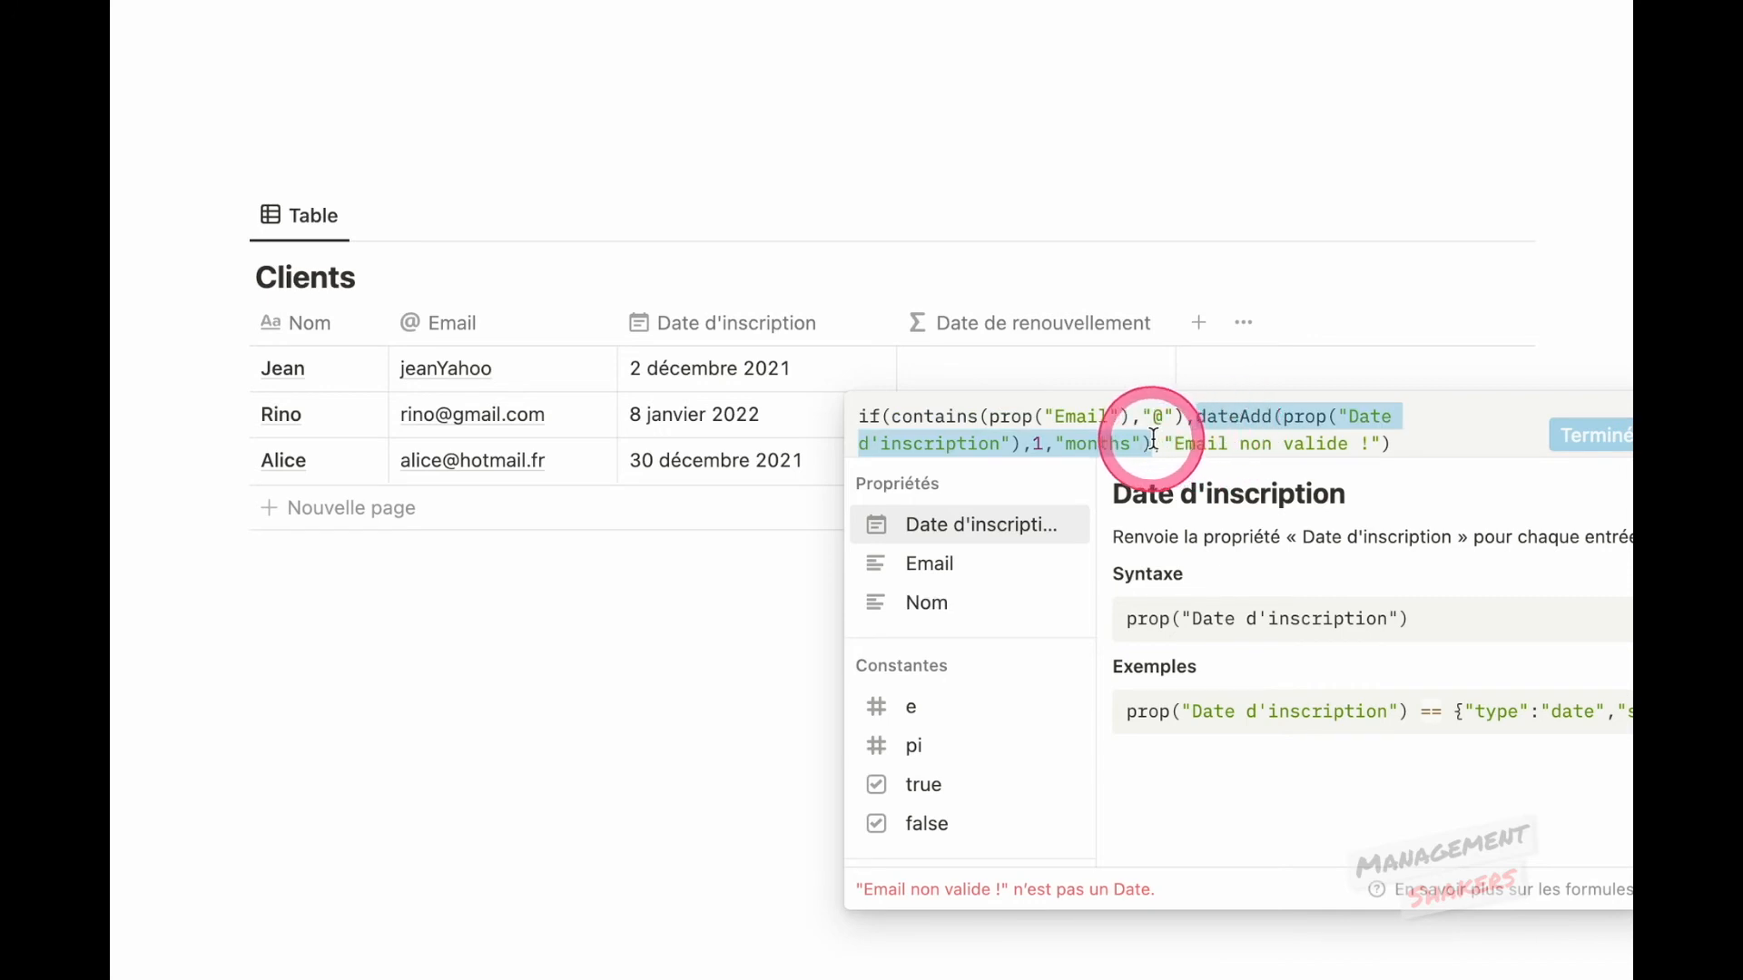
left_click(1163, 443)
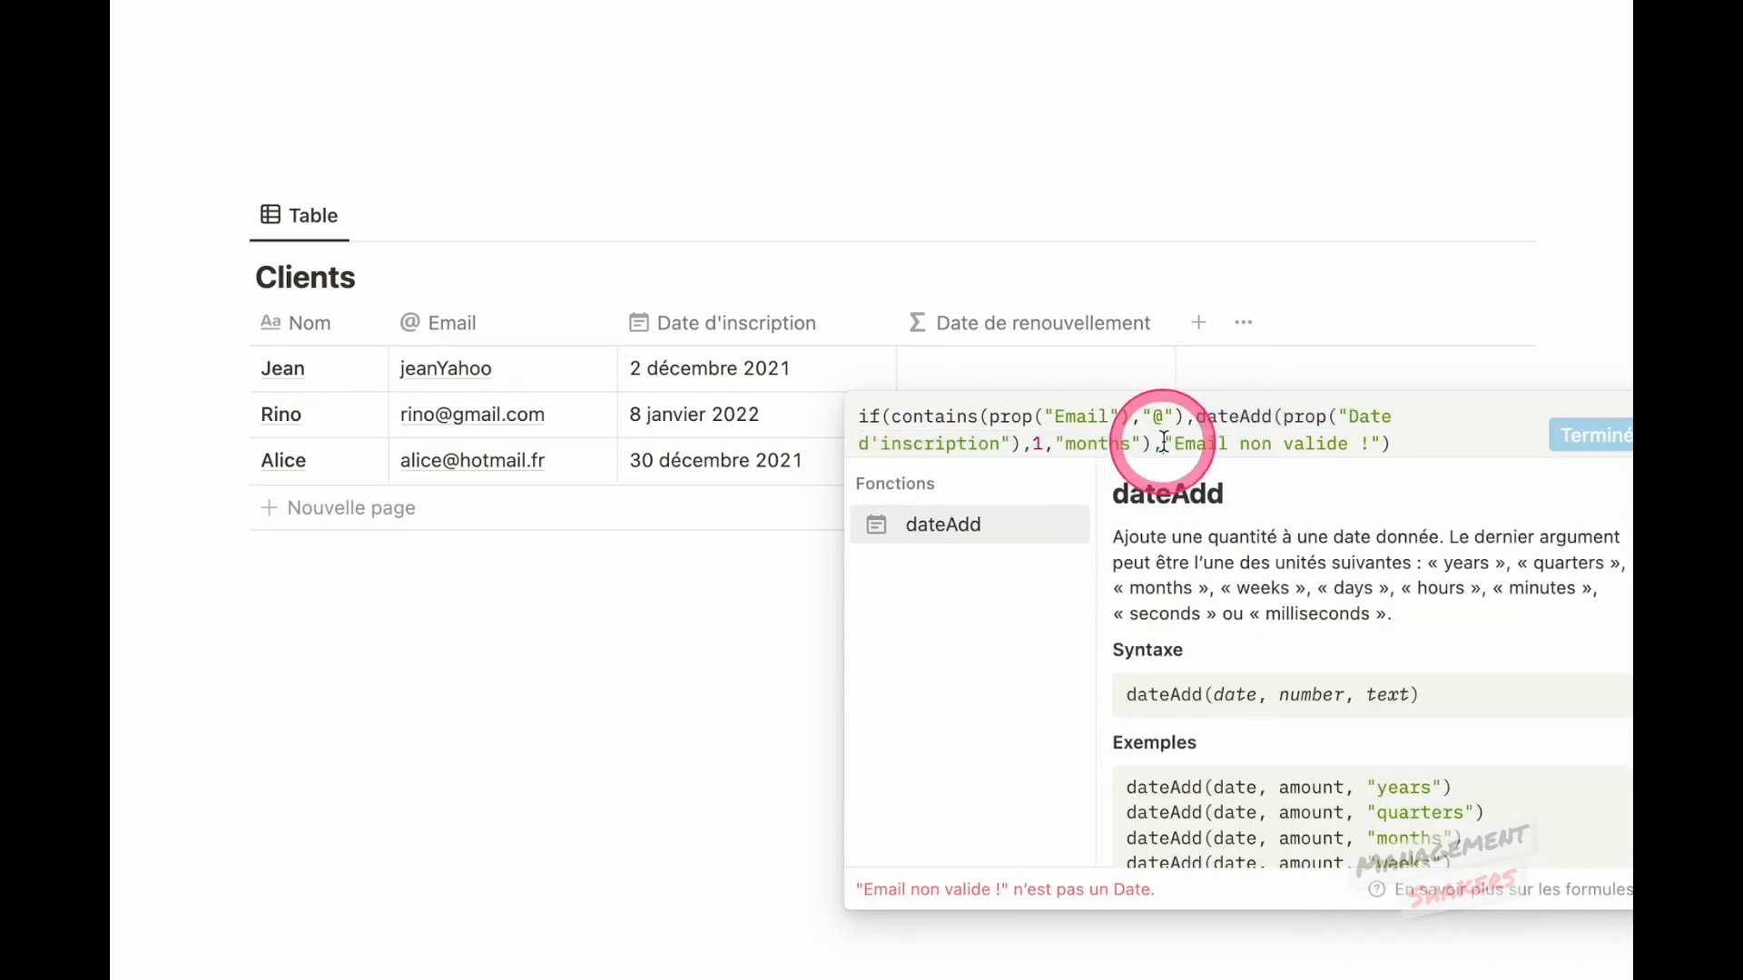
left_click_drag(1164, 444, 1380, 442)
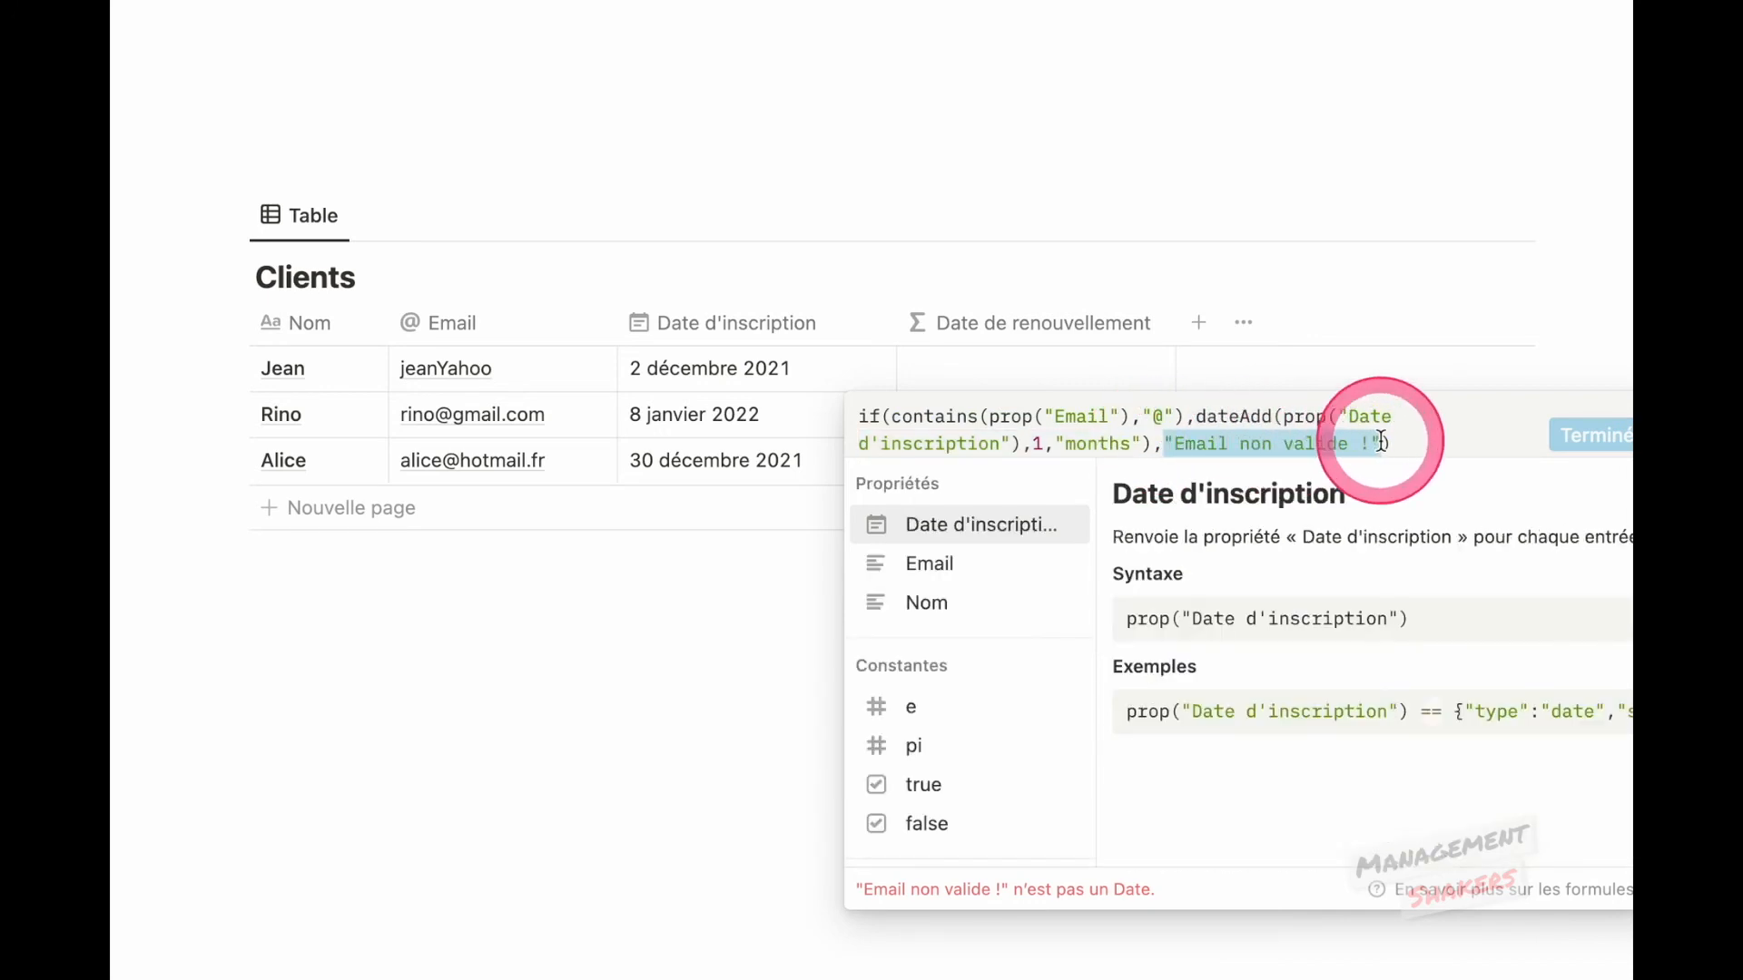
Step: Insert the opening of a formatDate( function directly before dateAdd in the "Date de renouvellement" formula
left_click(1199, 414)
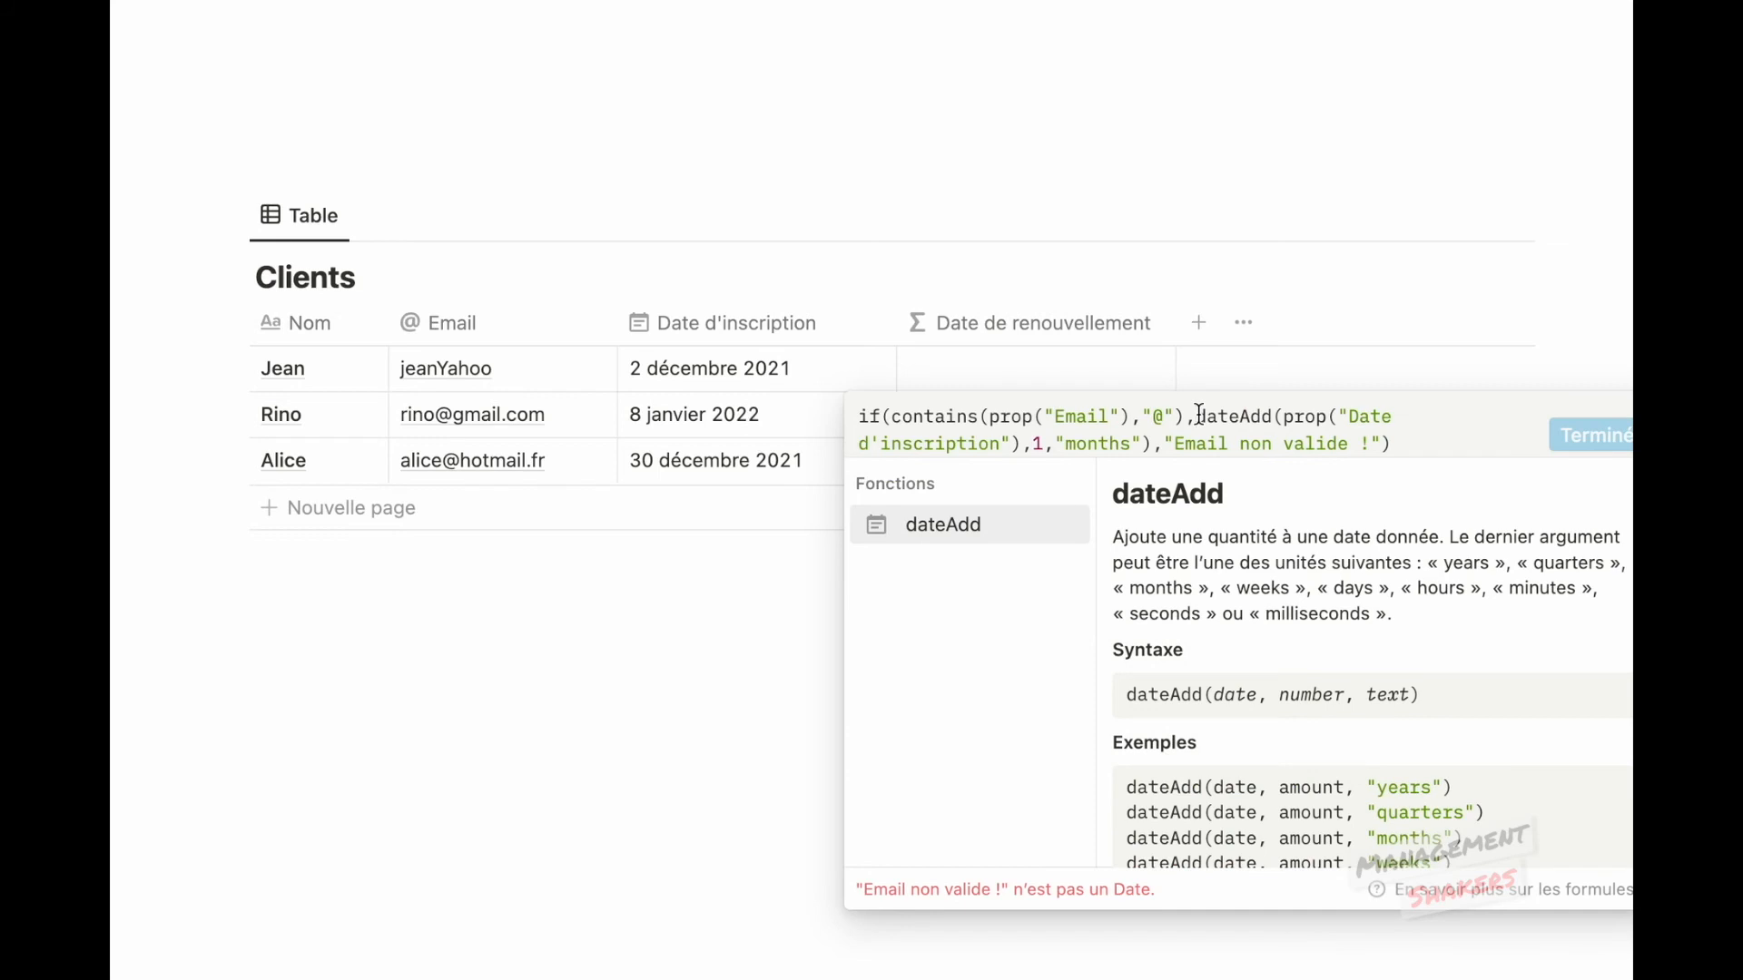
type("format")
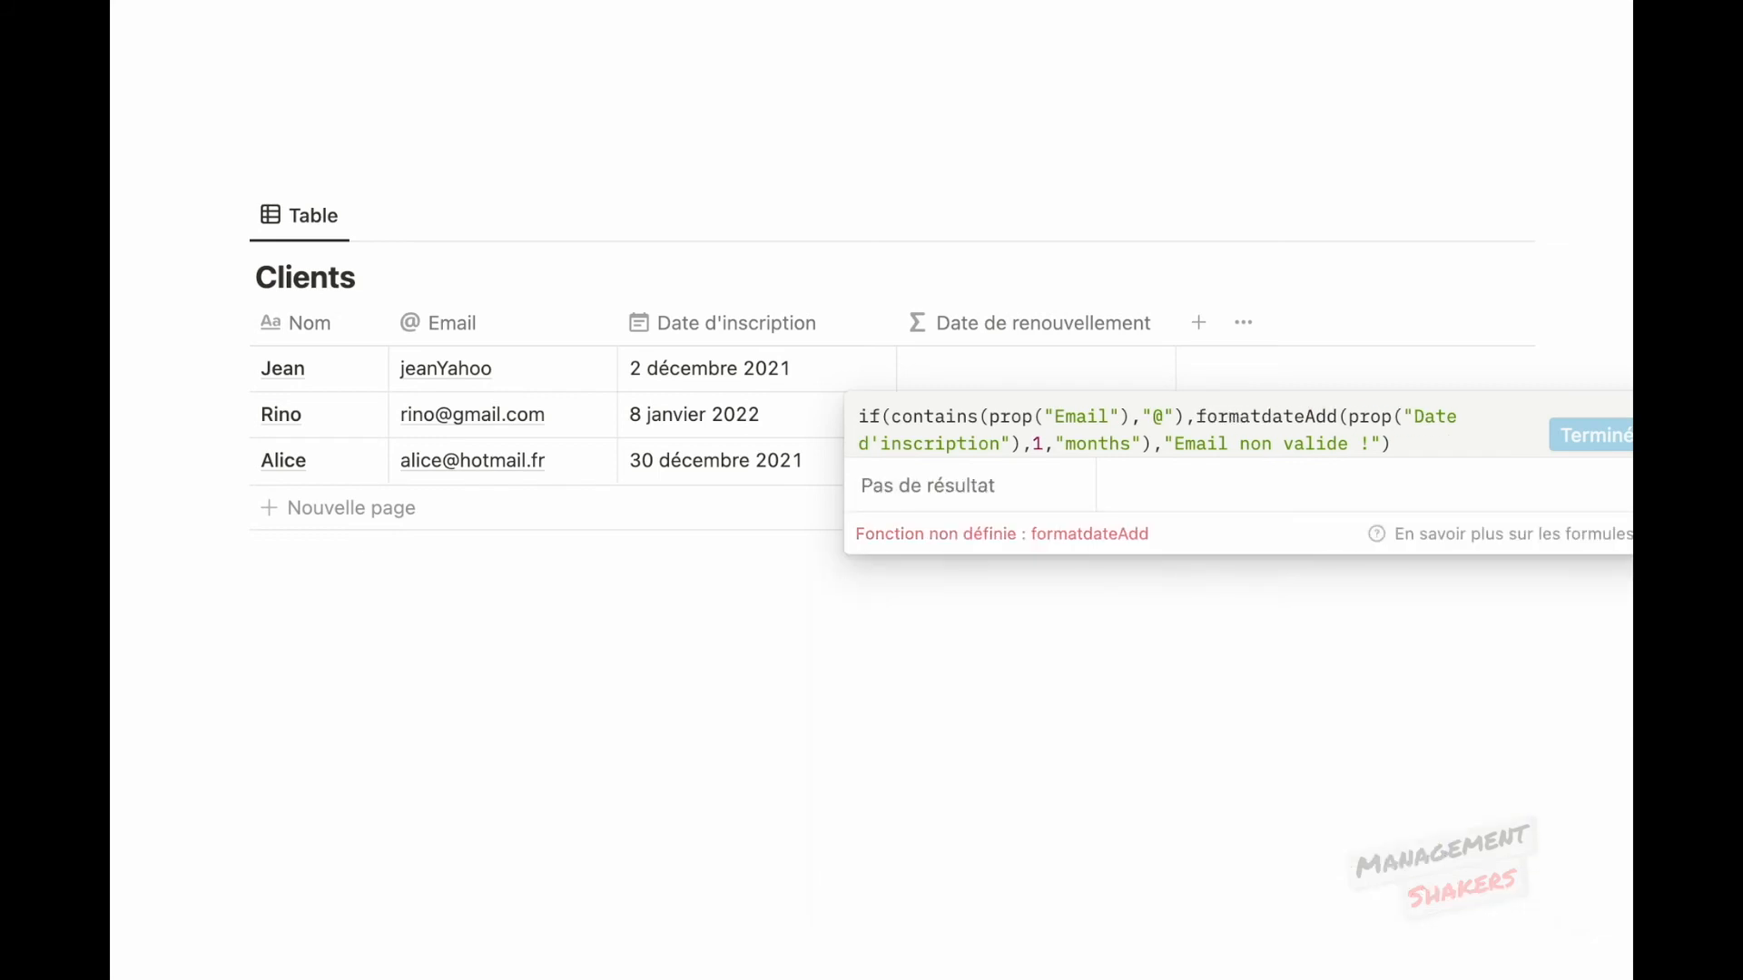
type("Date(")
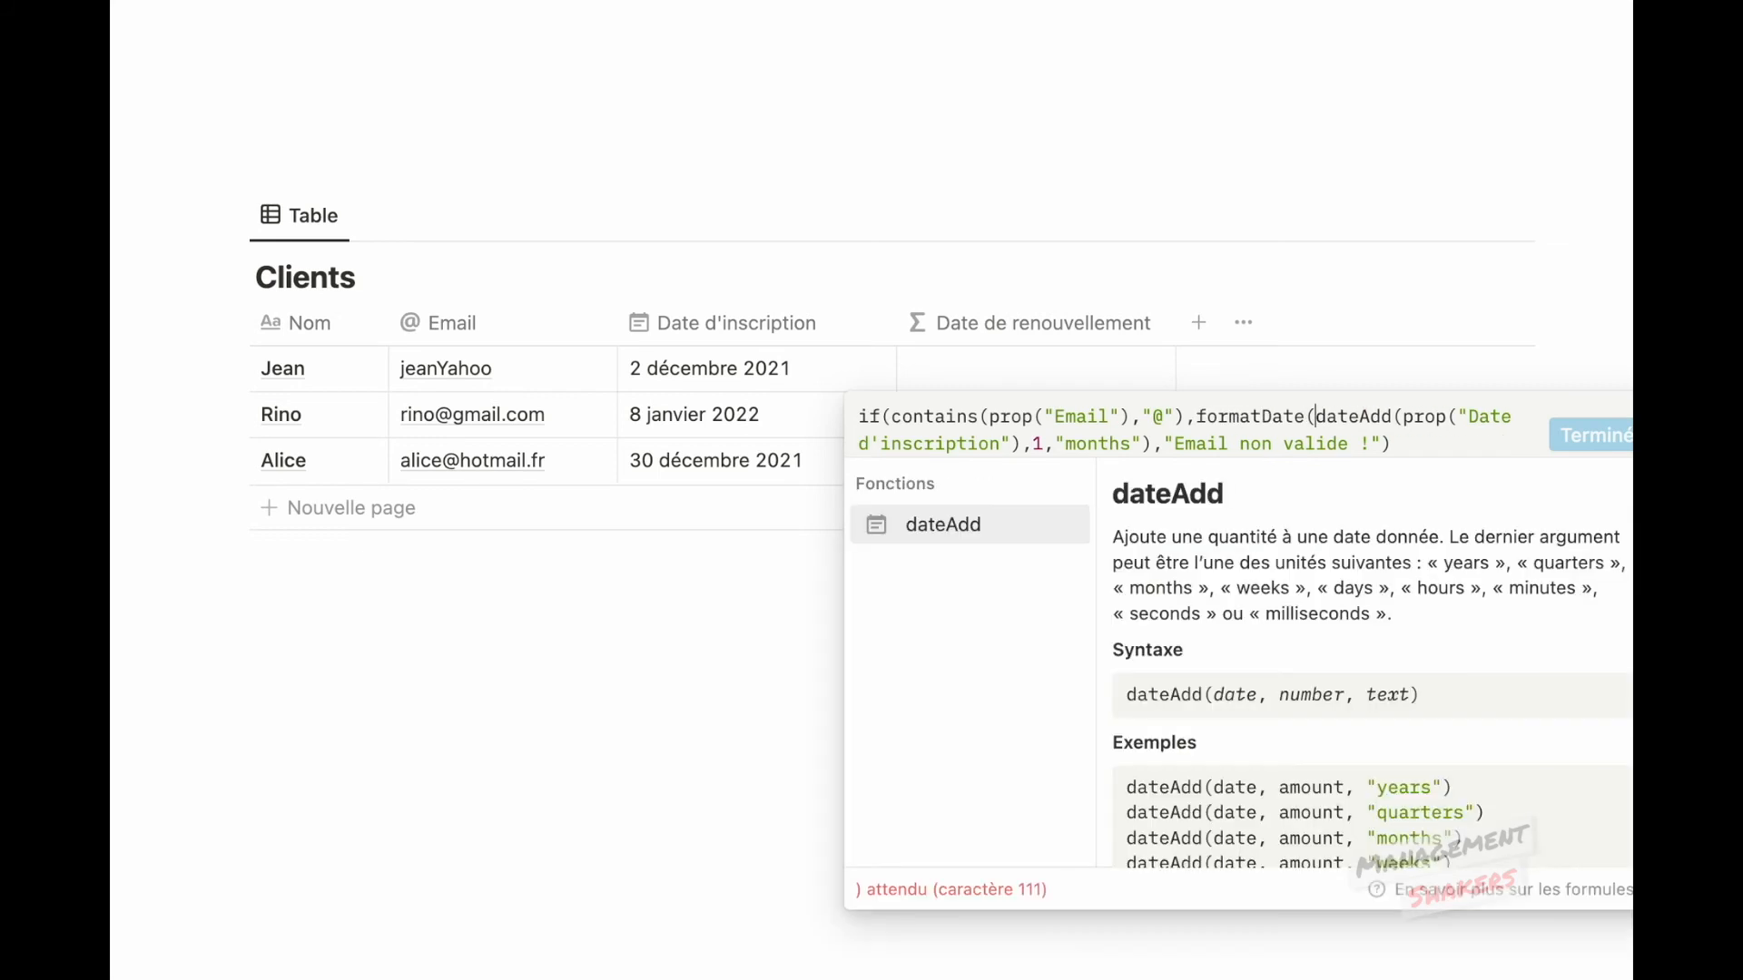
Step: Add "D MMM YYYY" as the date format after the dateAdd expression, close the formatDate function and save the formula
left_click(1201, 418)
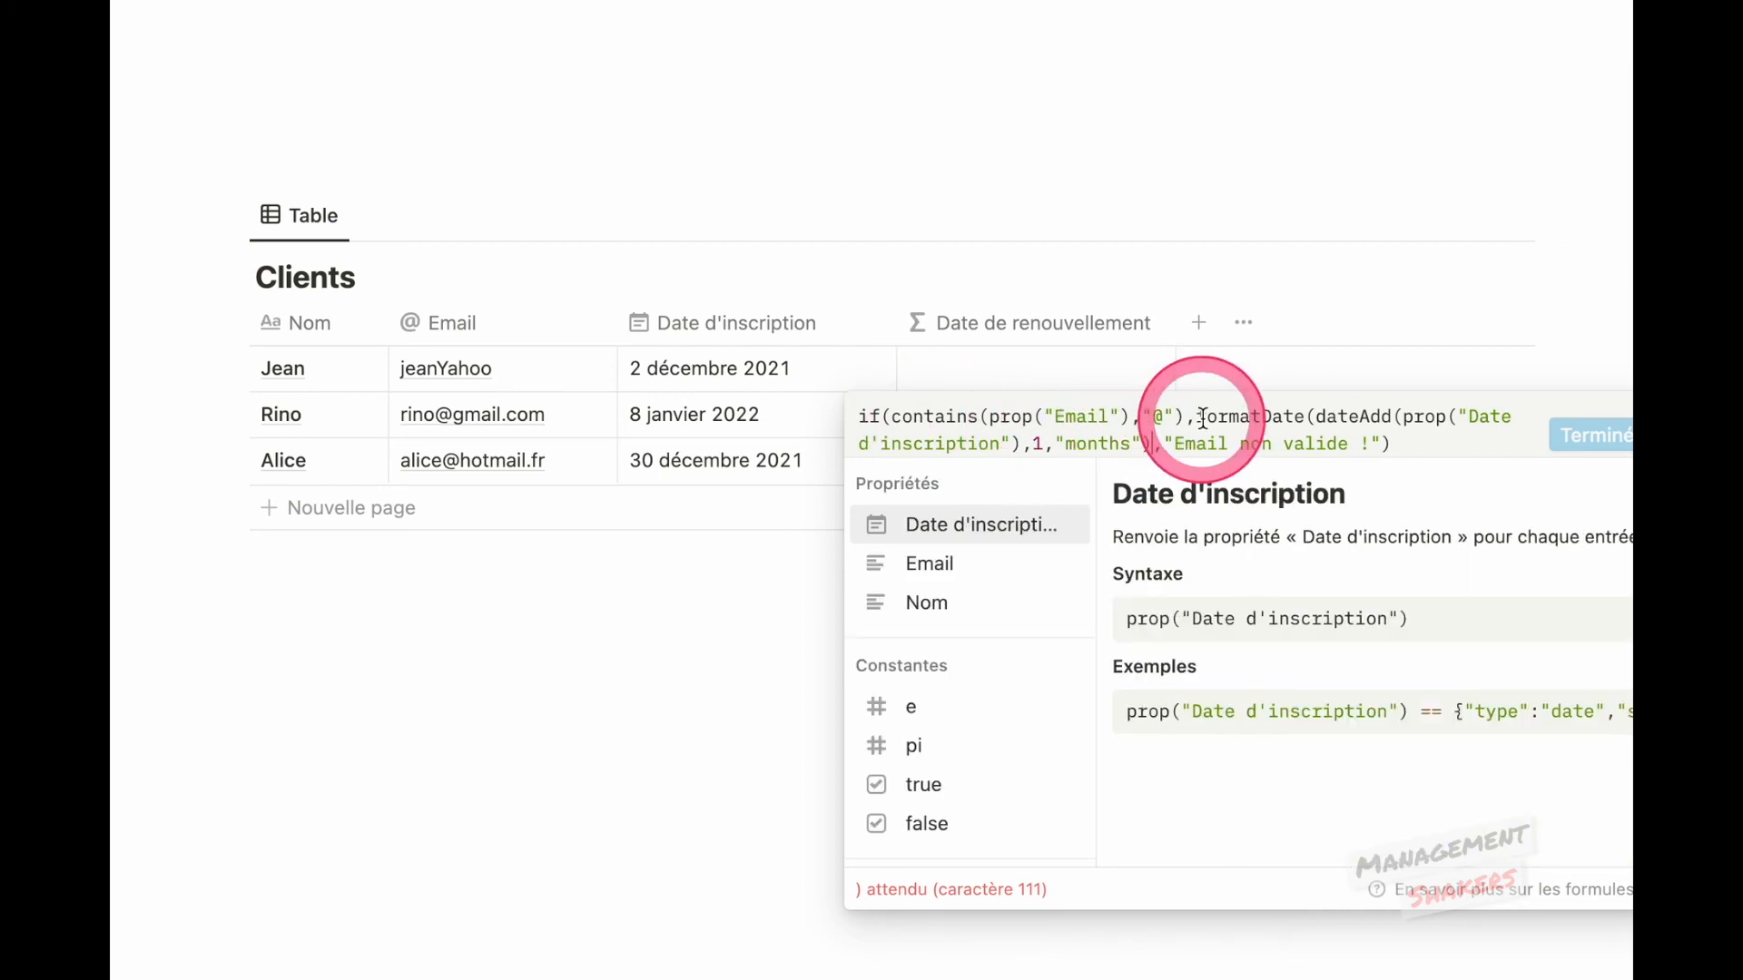
left_click(1315, 415)
left_click_drag(1315, 415, 1149, 445)
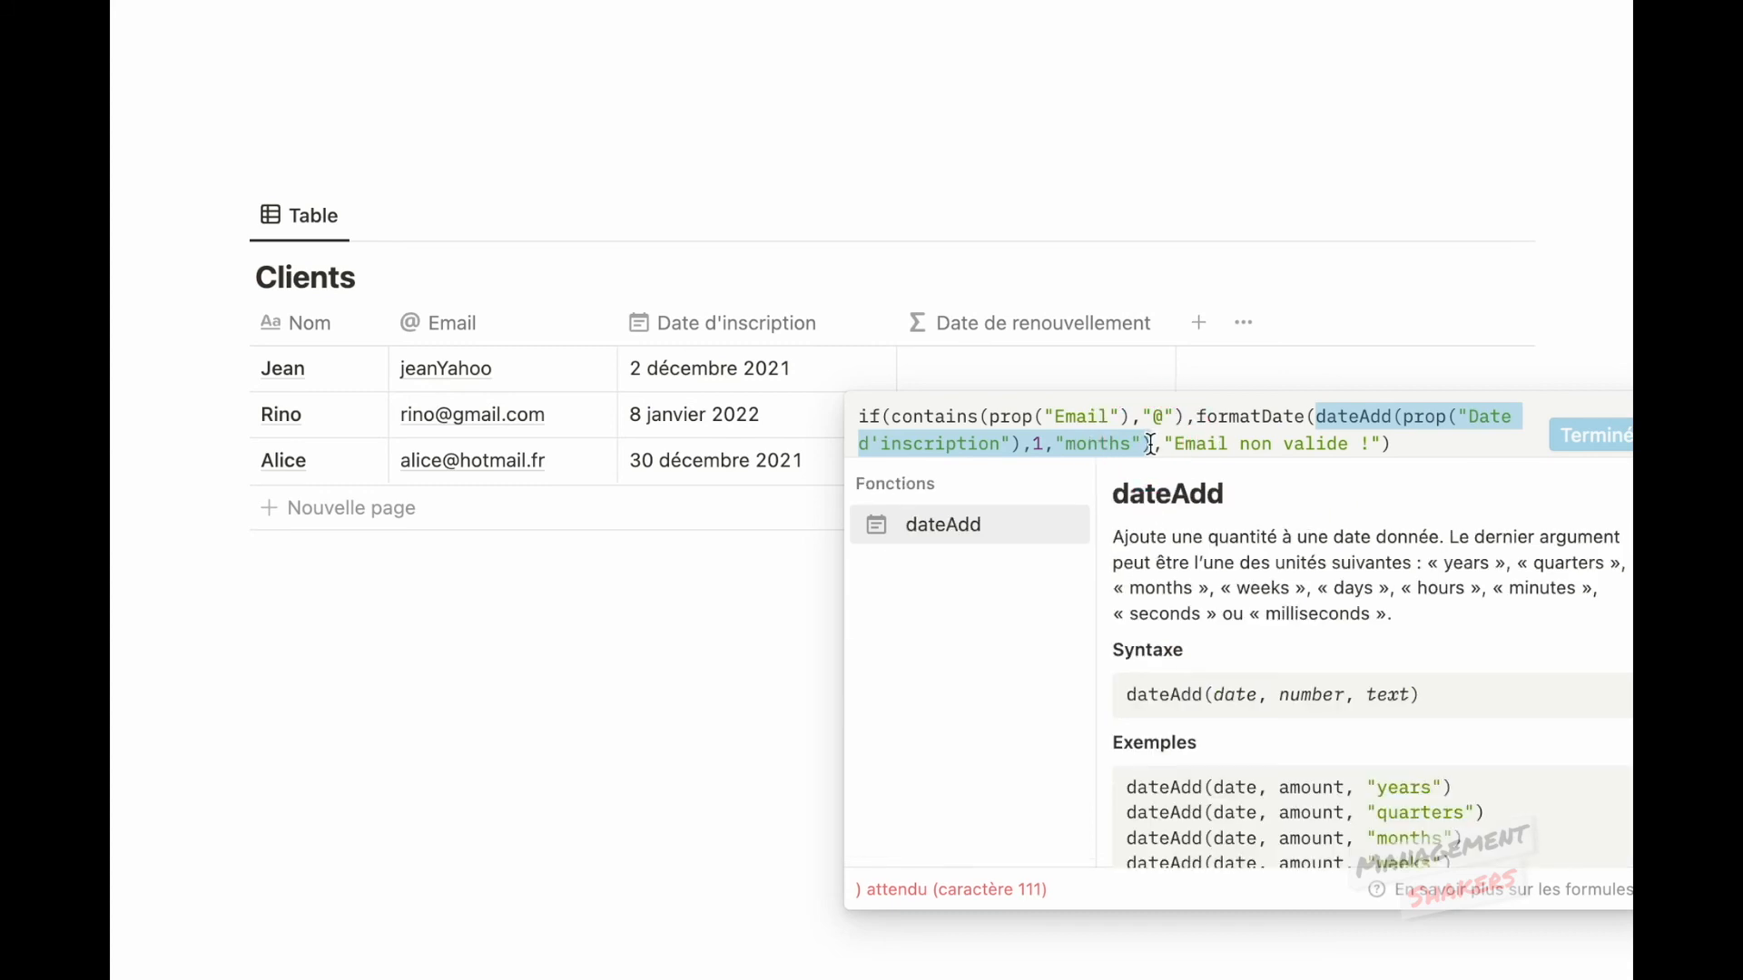
left_click(1152, 445)
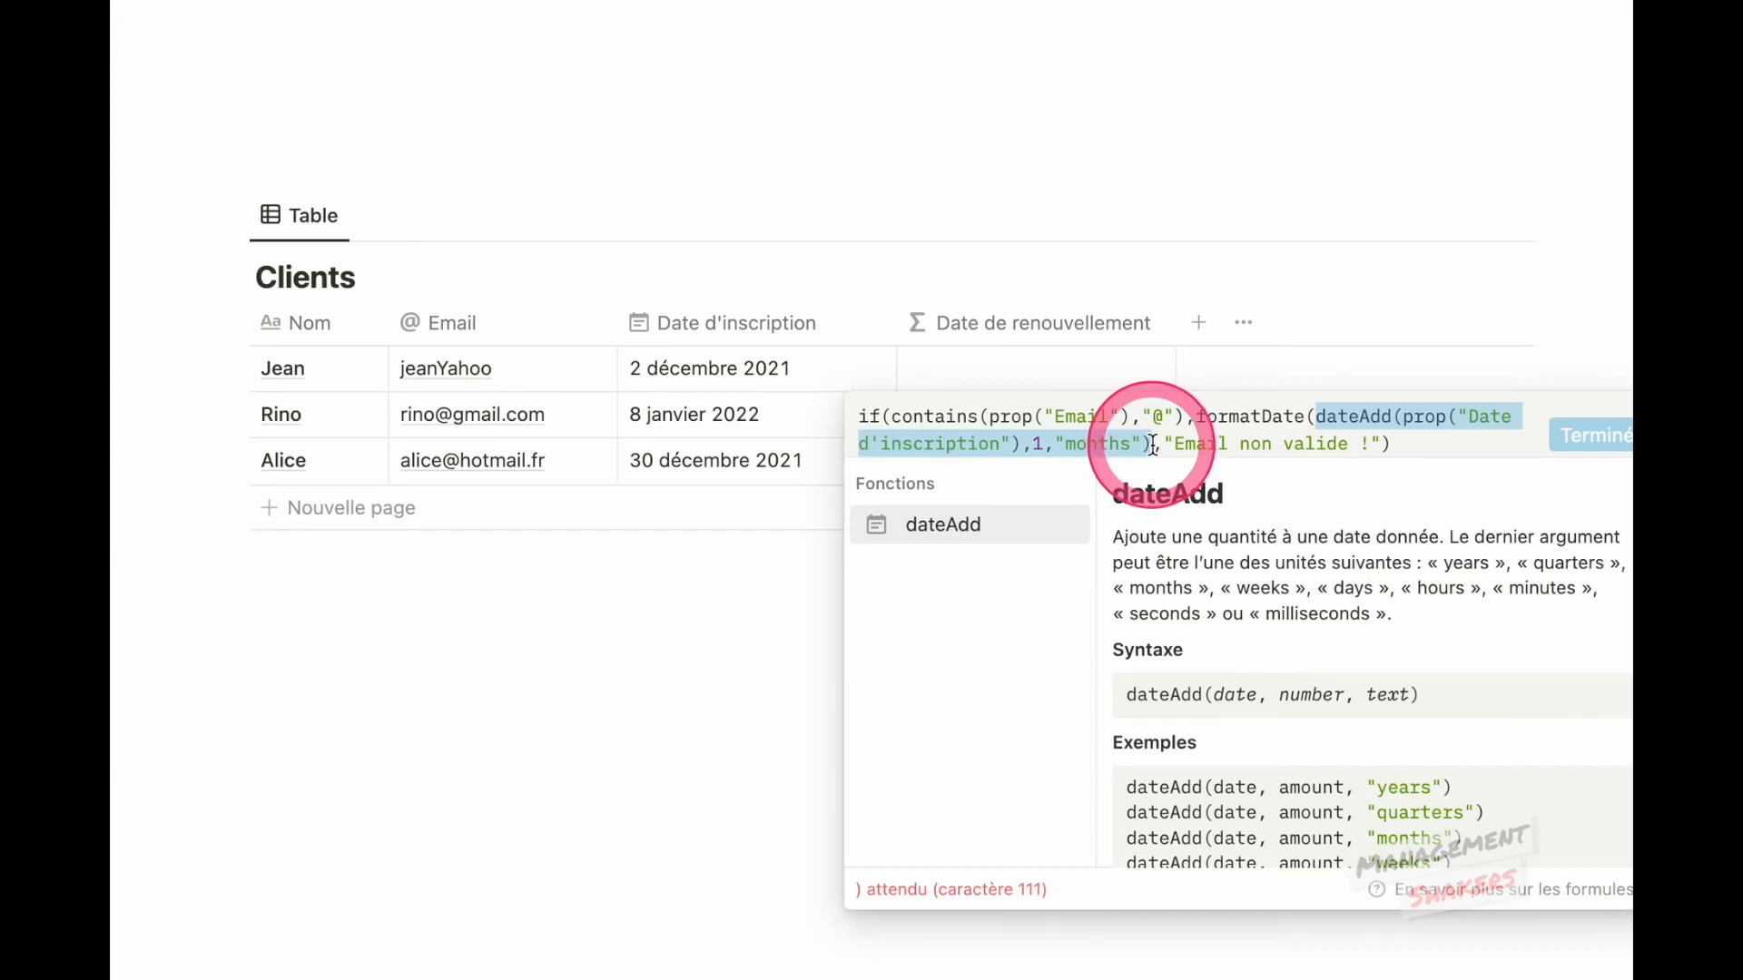
left_click(1152, 445)
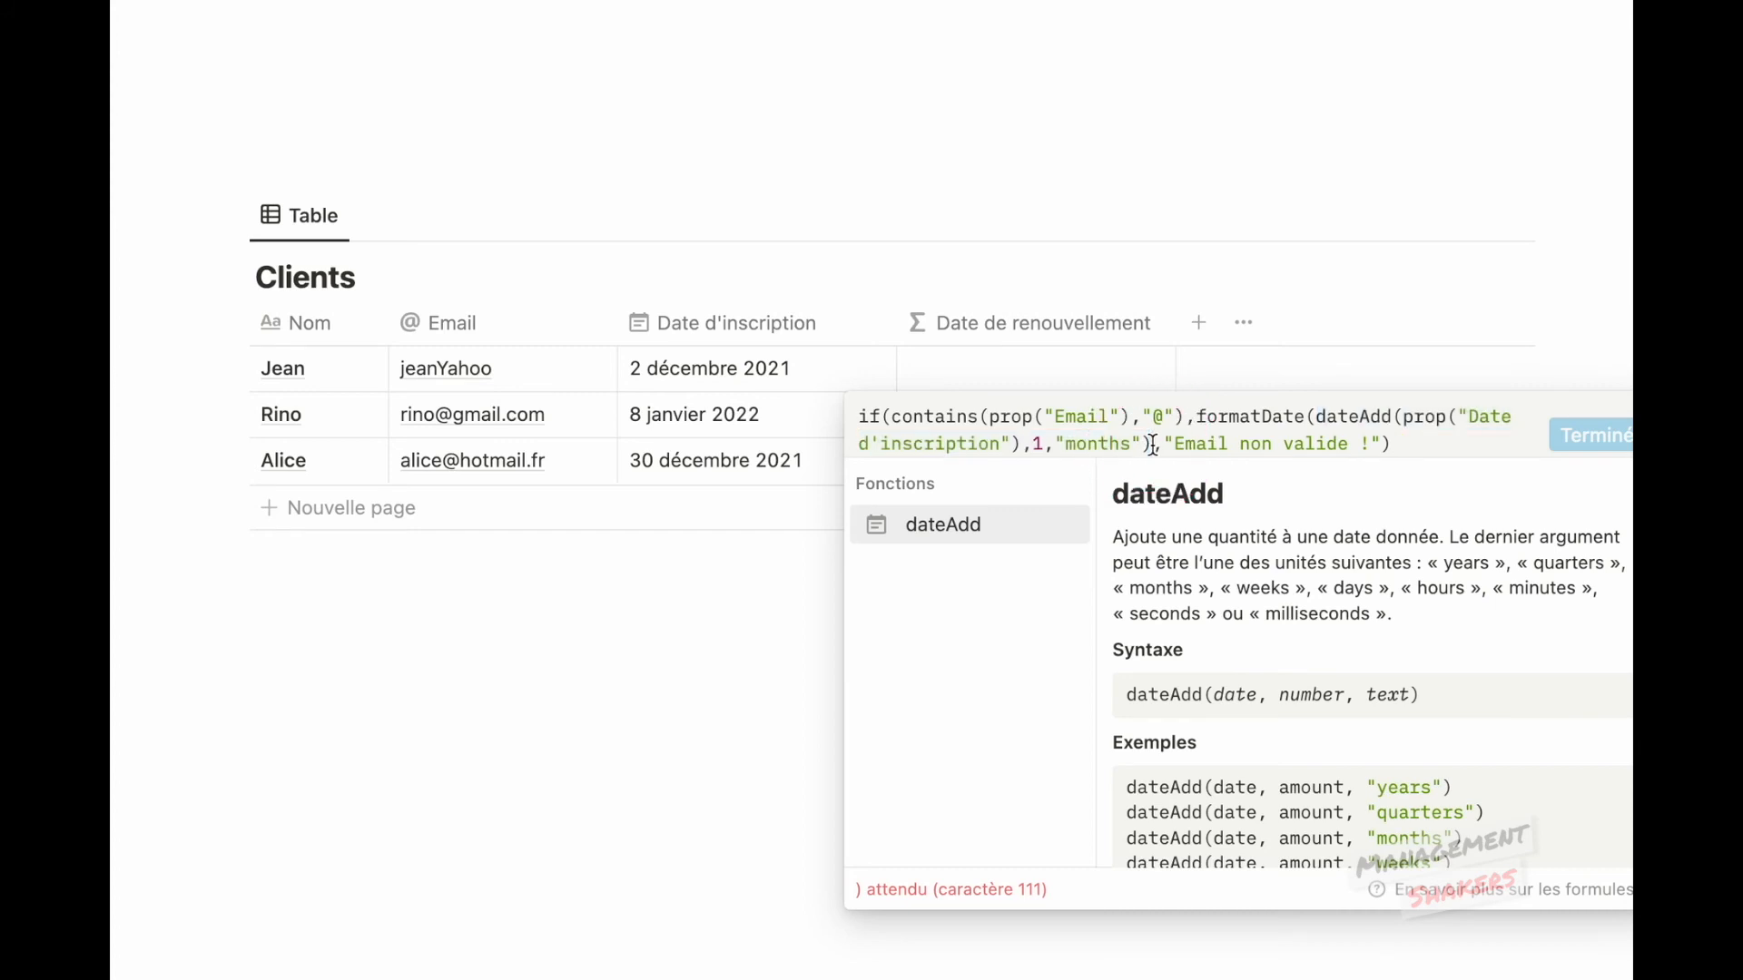
type(", ")
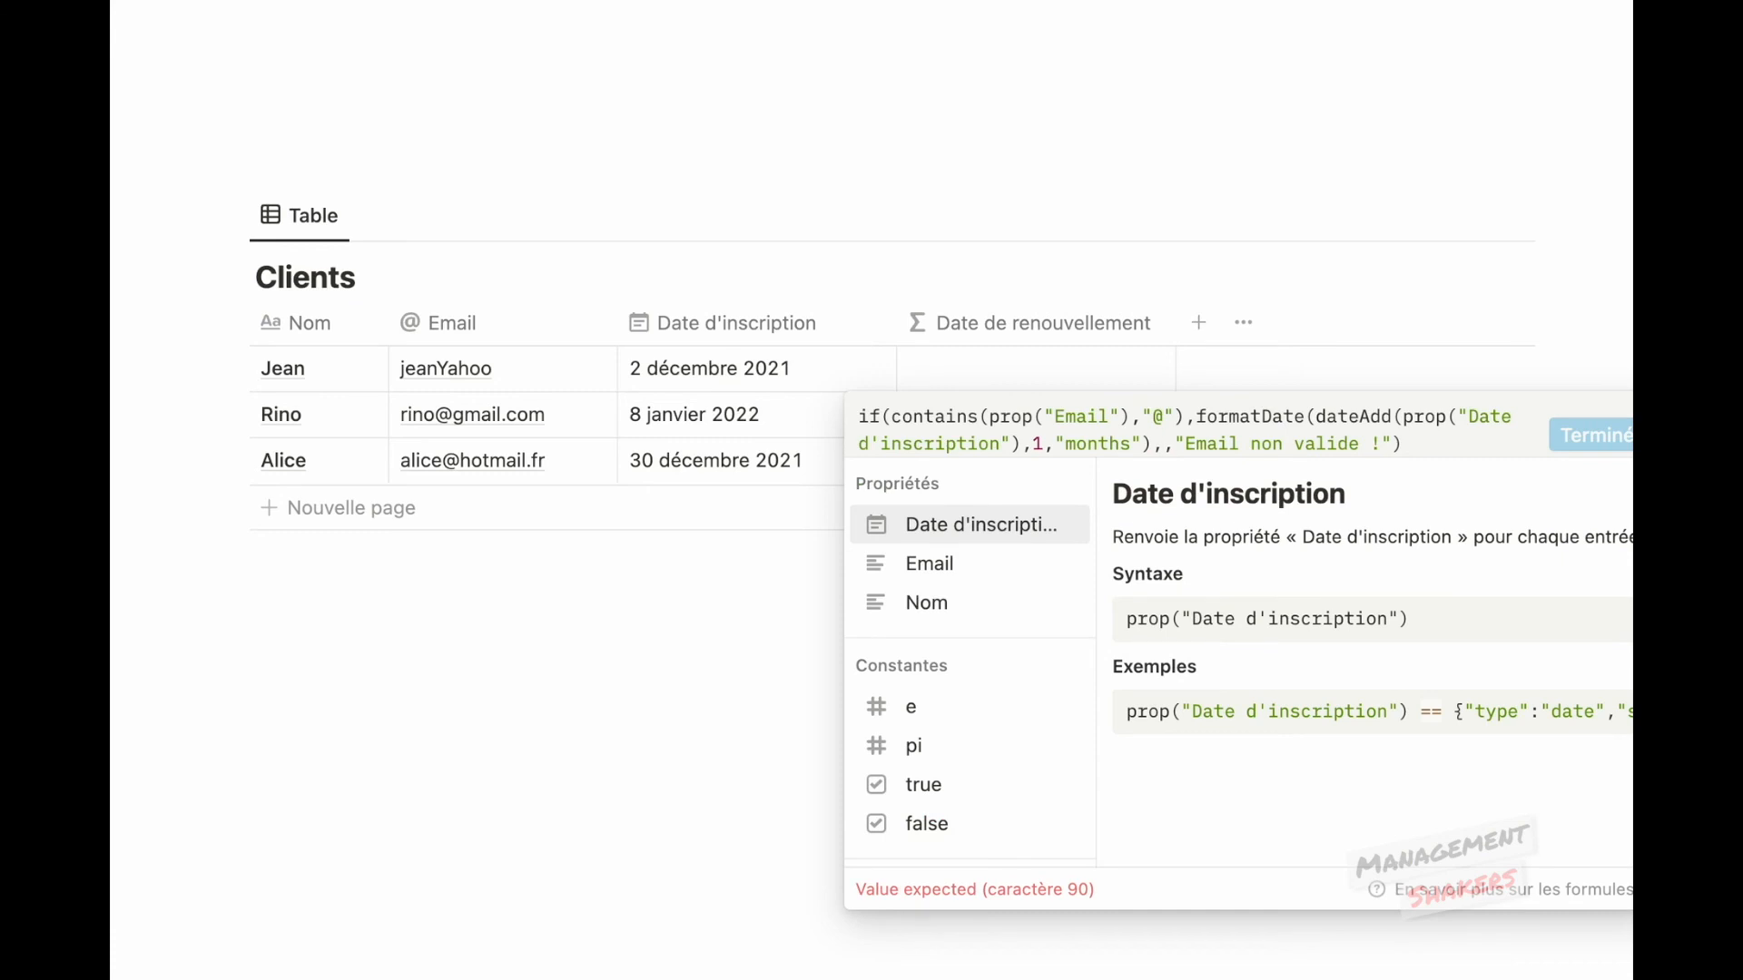
type("\"")
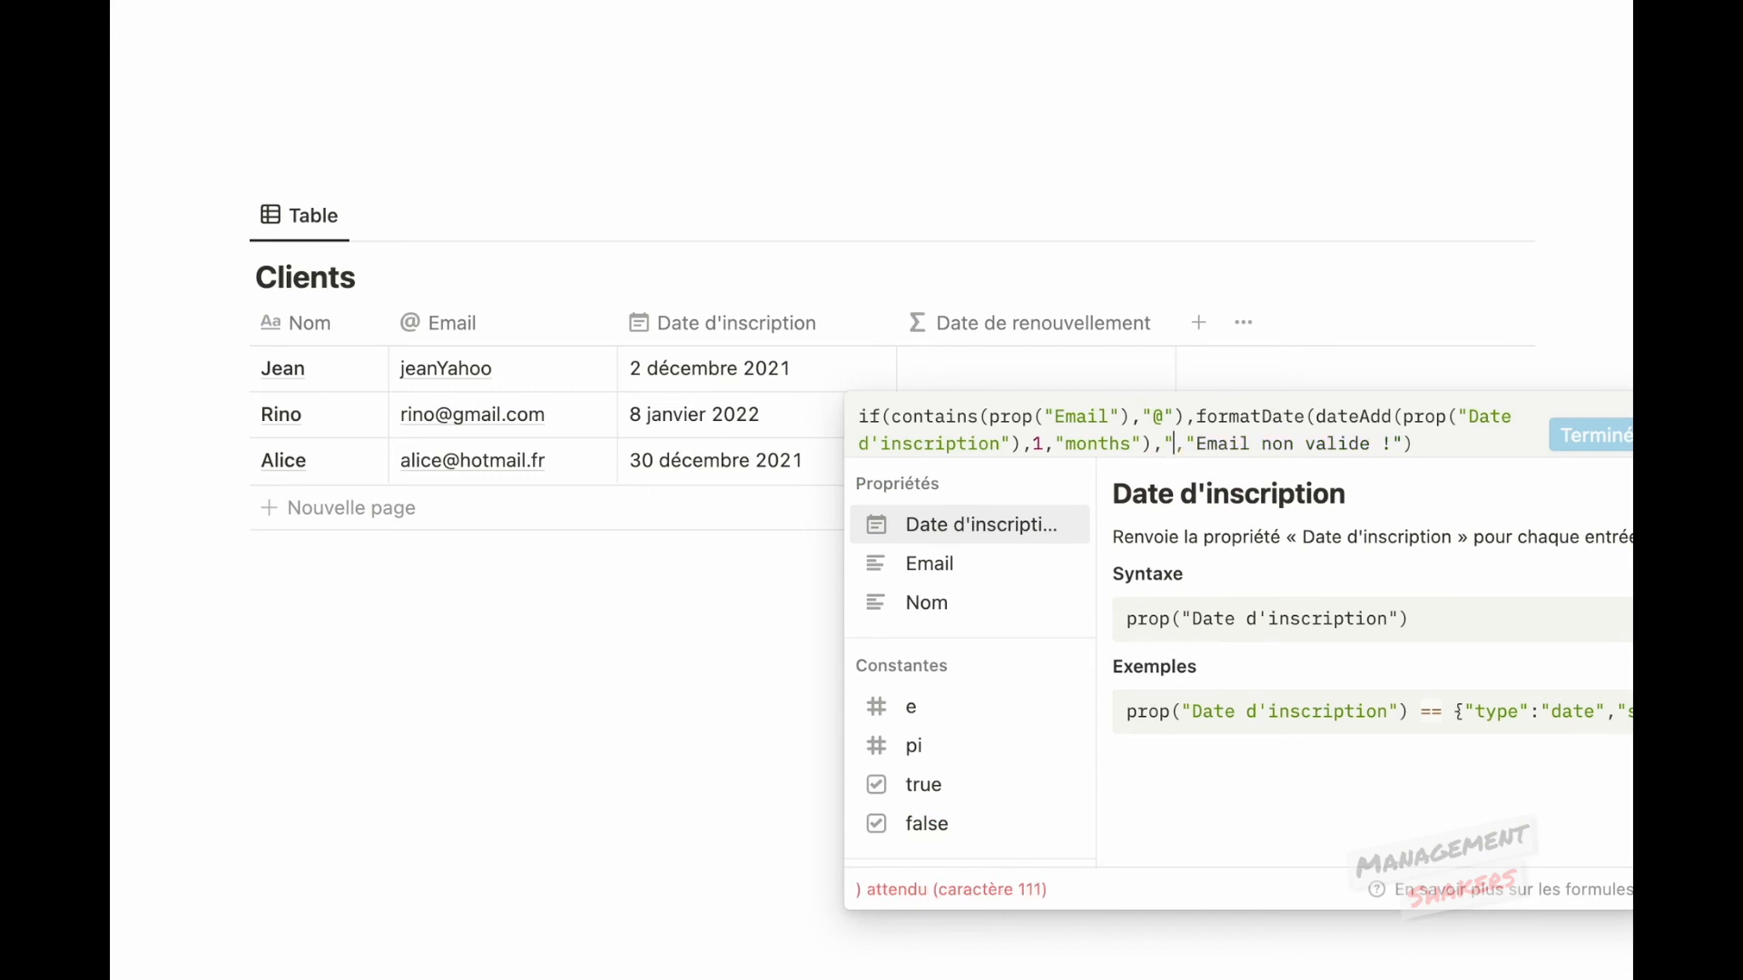
type("D MMM")
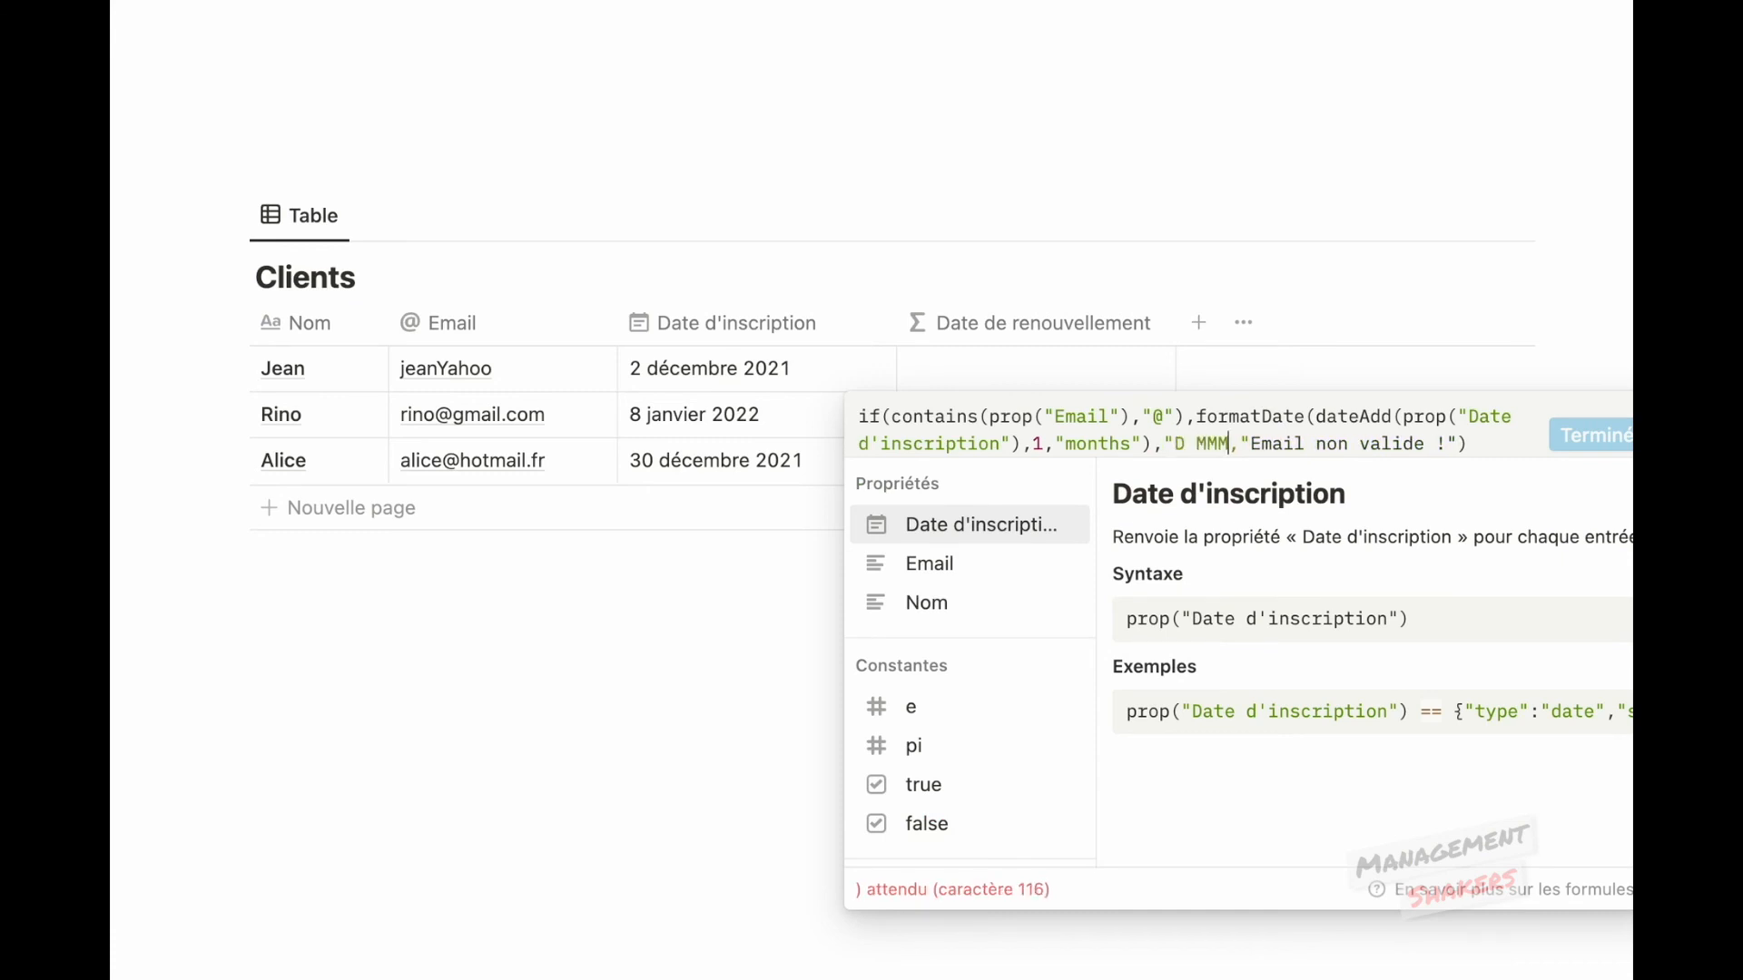
type(" YYY")
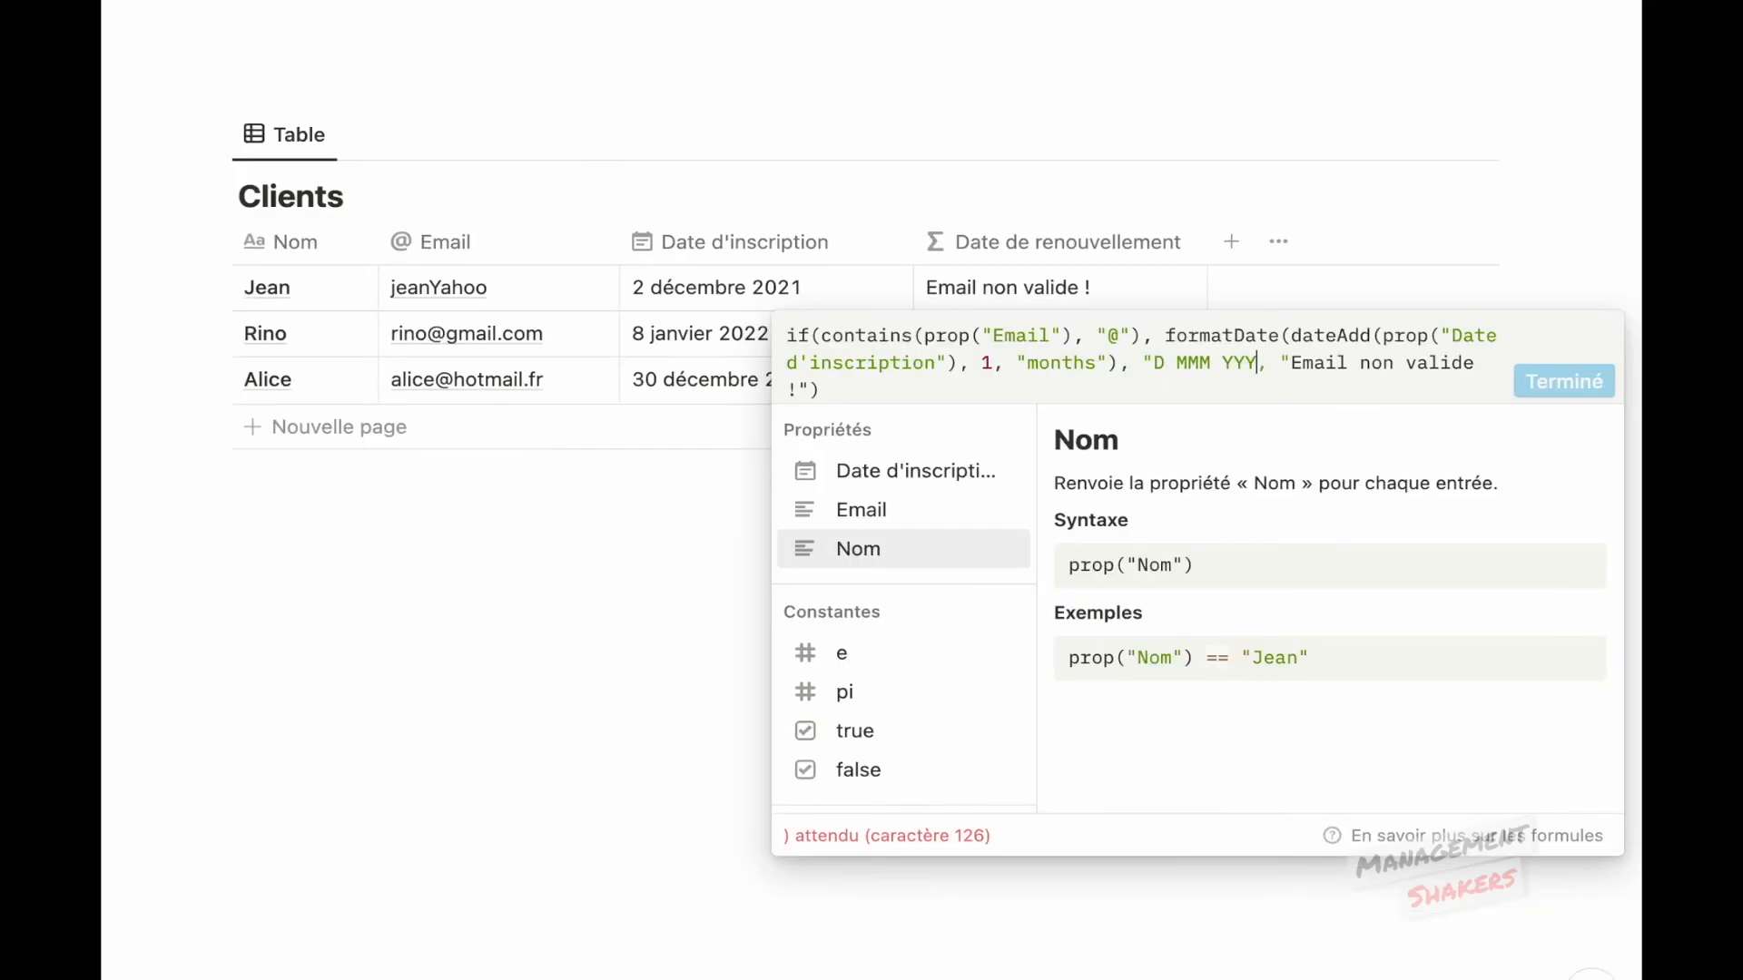
type("Y")
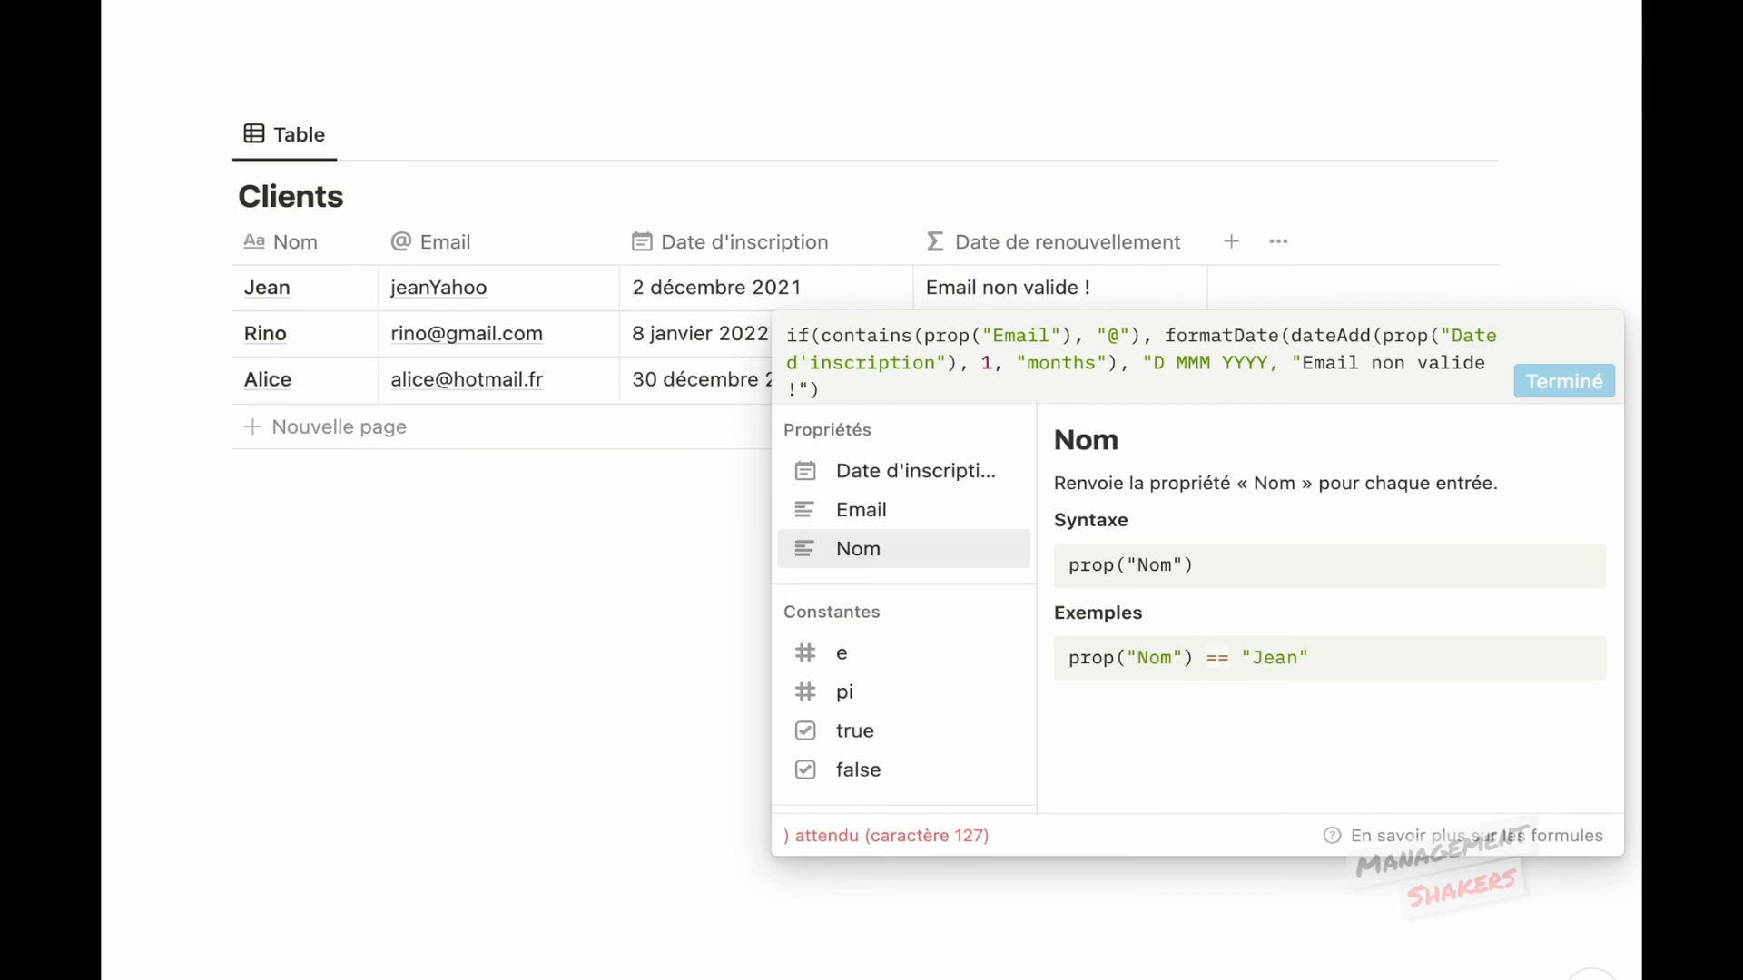
type("\")")
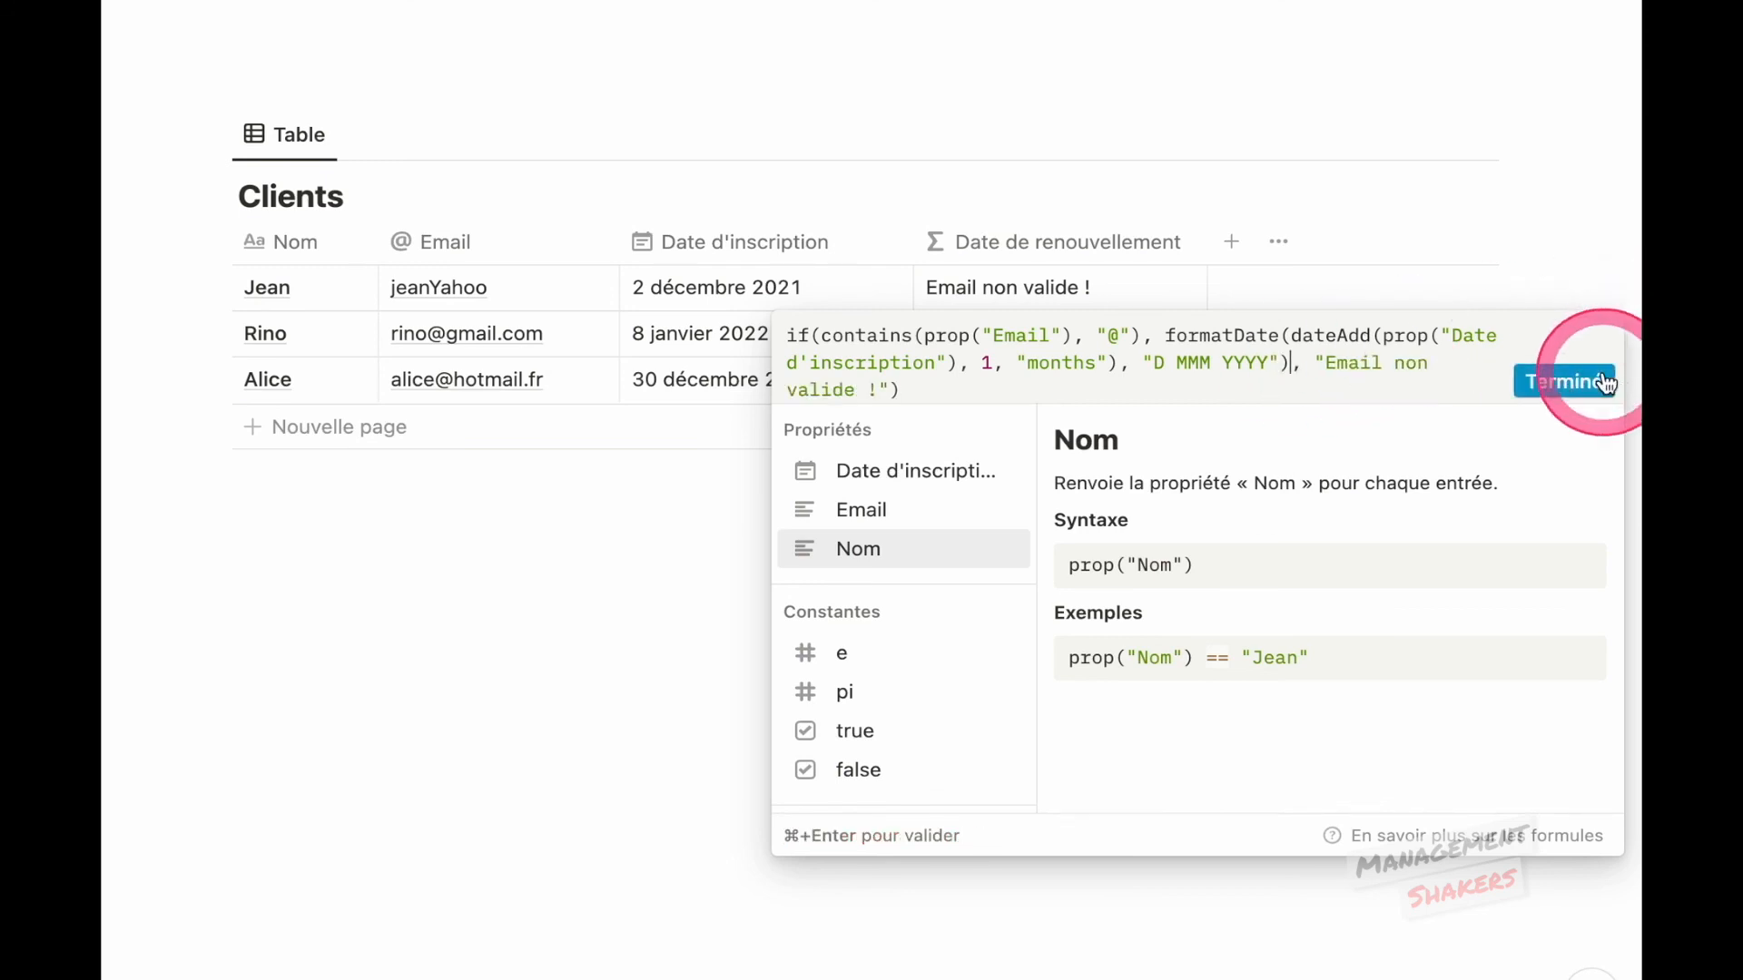
left_click(1571, 380)
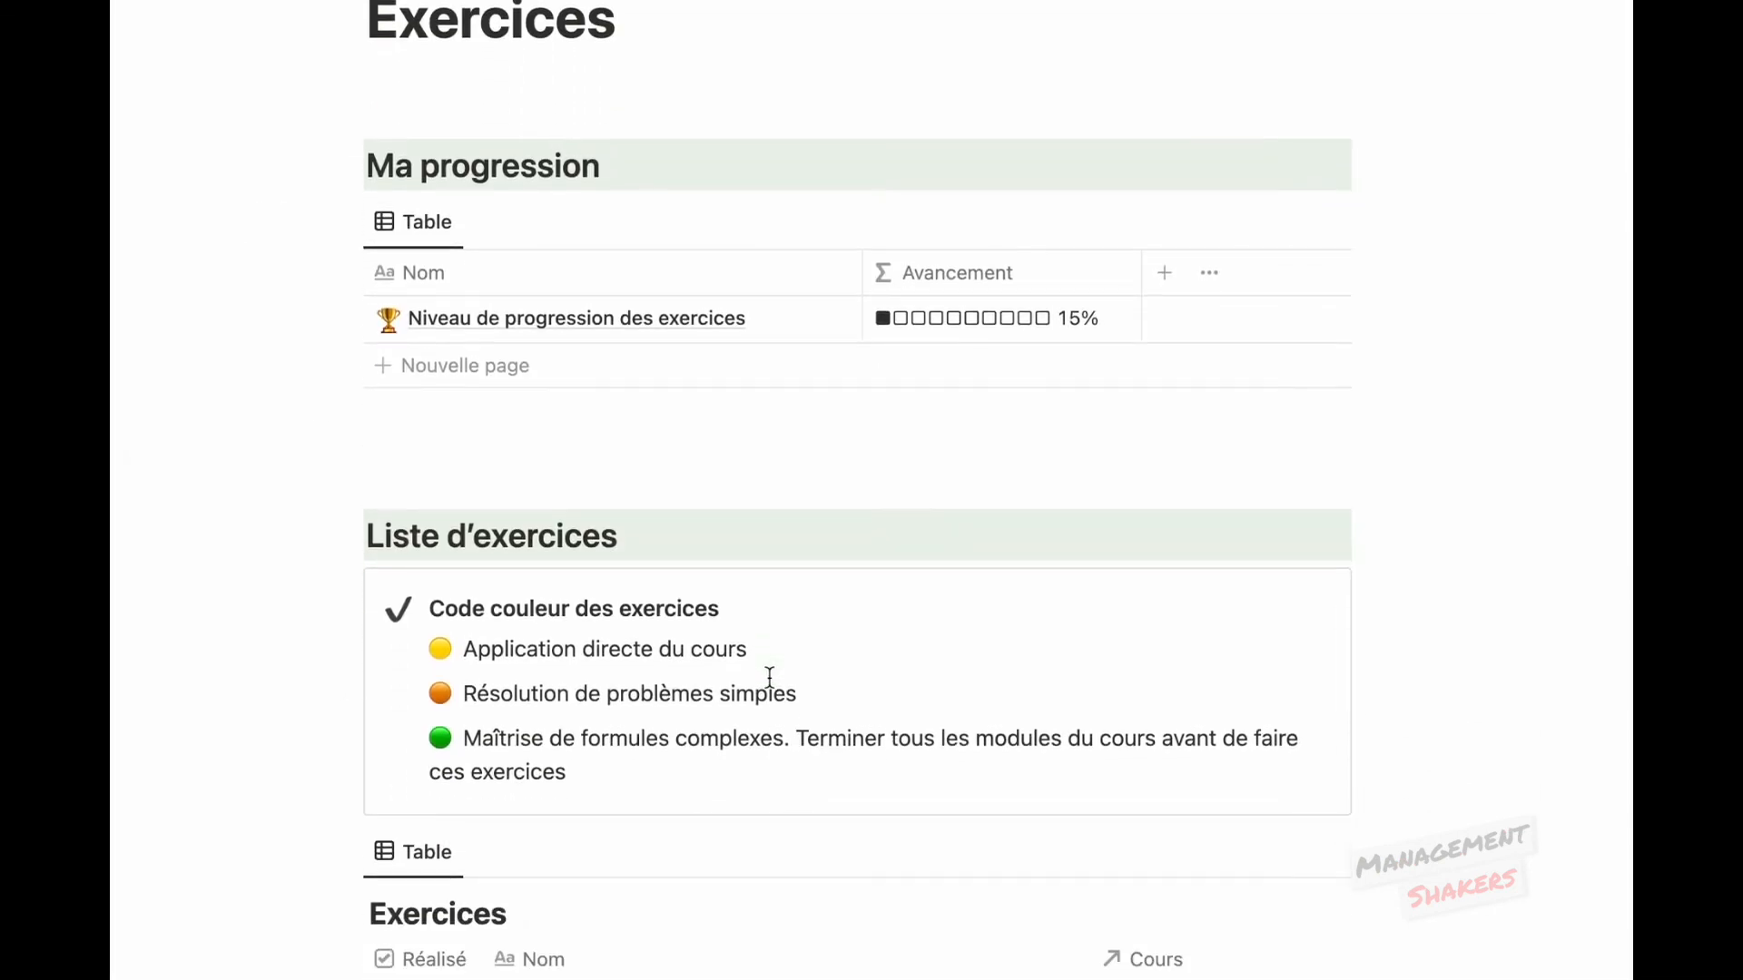
scroll(769, 677, "down", 8)
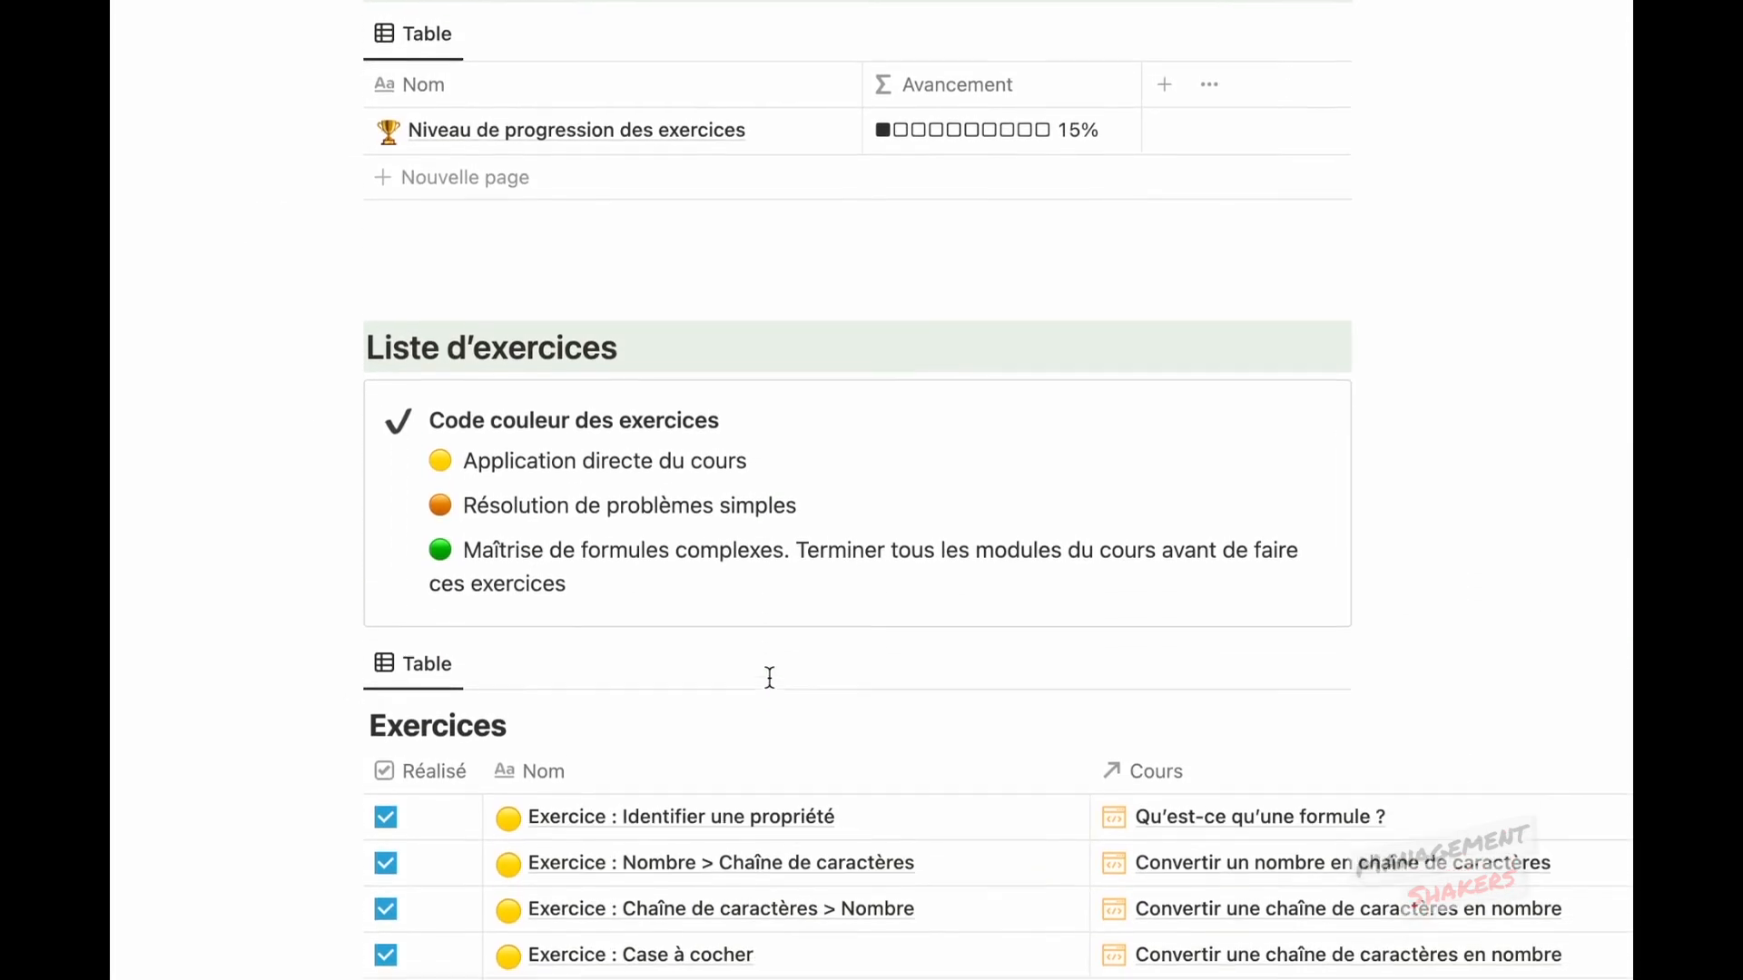
scroll(769, 677, "down", 2)
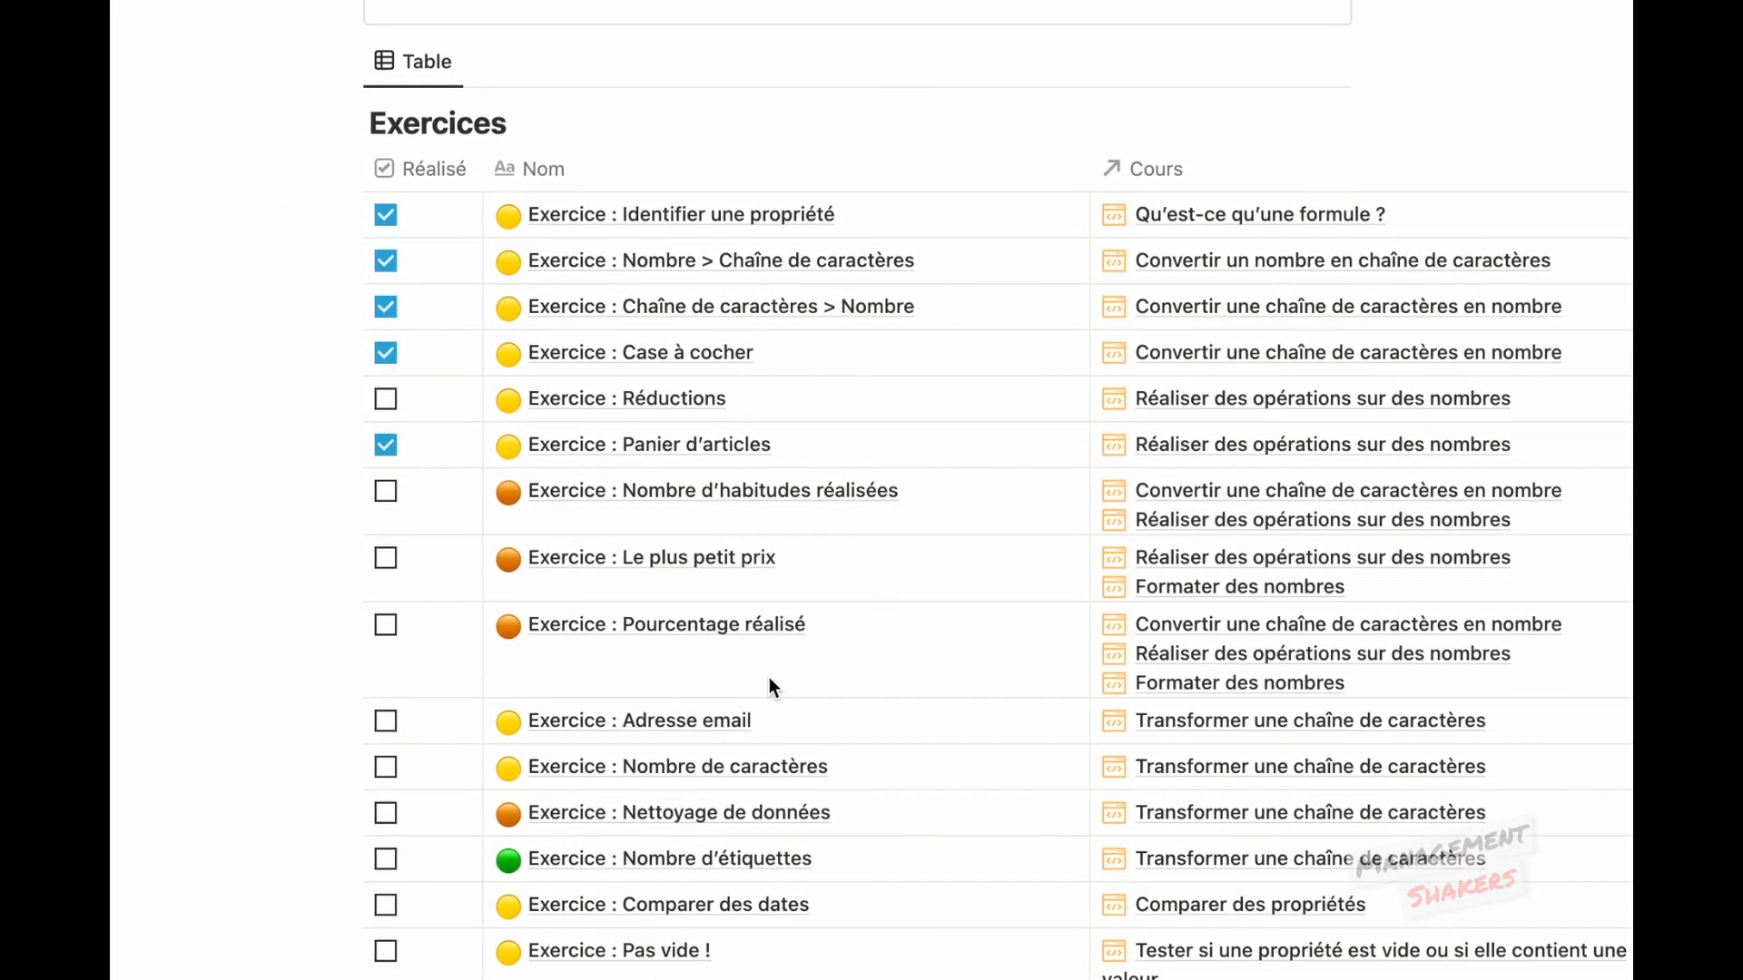
scroll(708, 721, "up", 5)
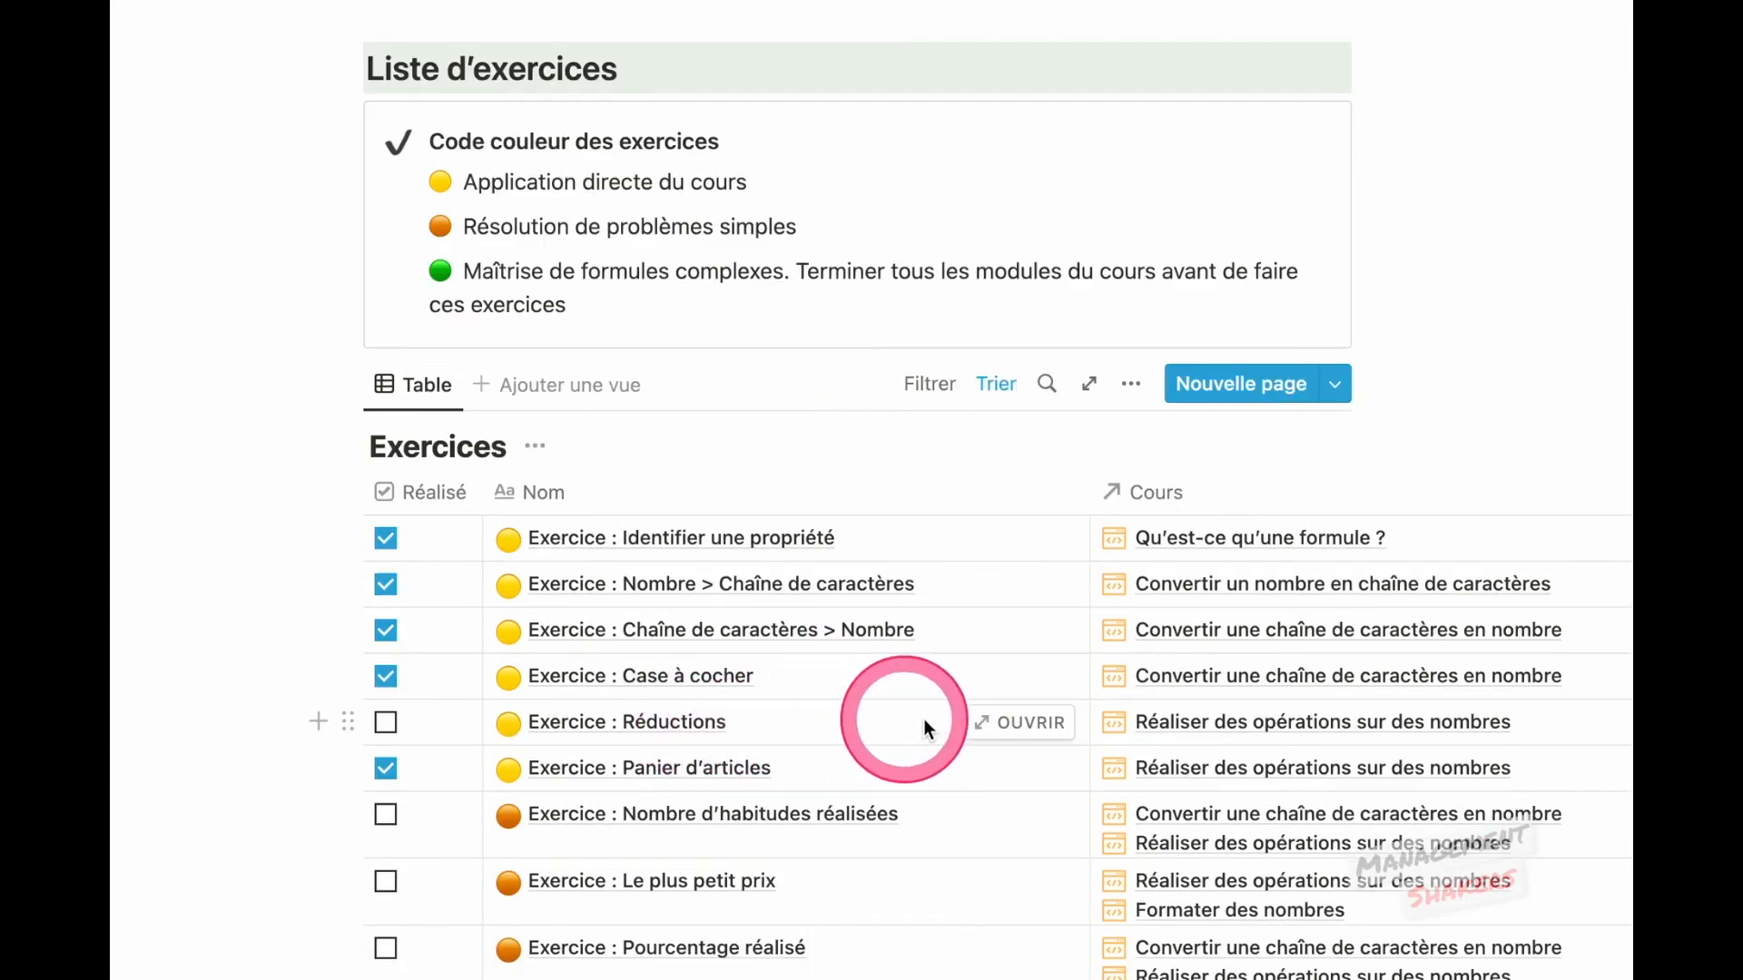